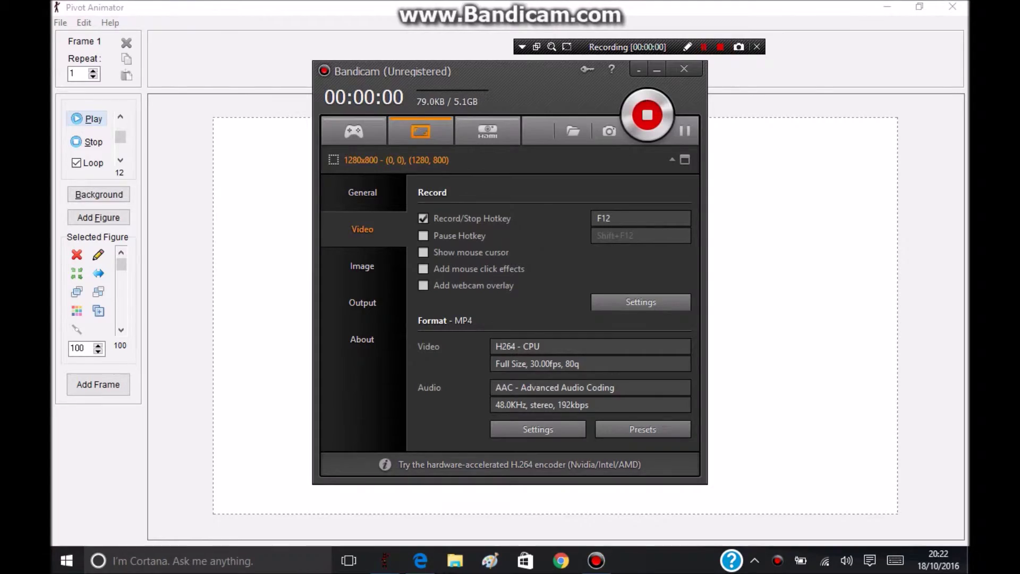
Set the Pivot stage size to width 950 and height 550 in Edit > Options
click(657, 69)
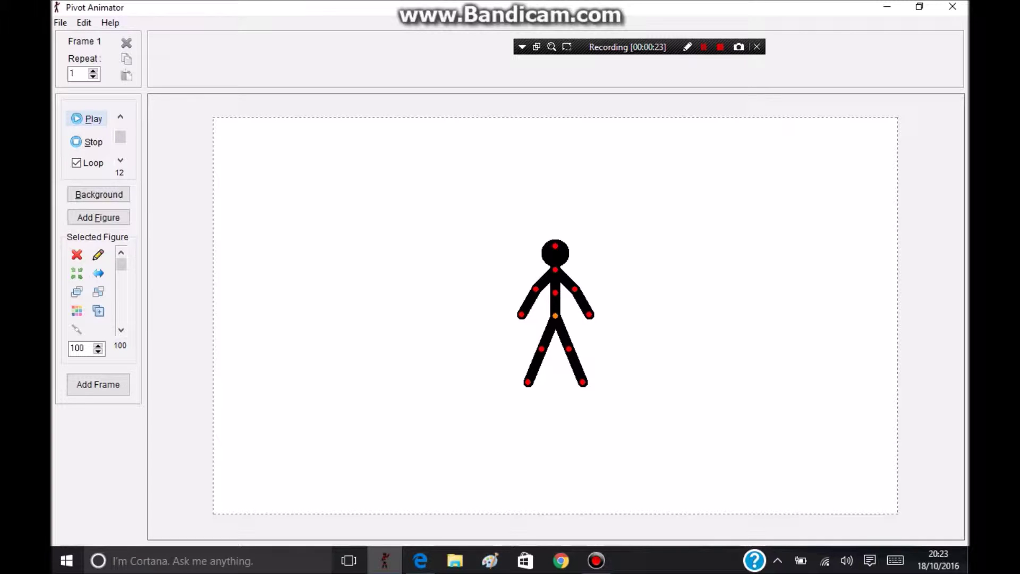
click(60, 22)
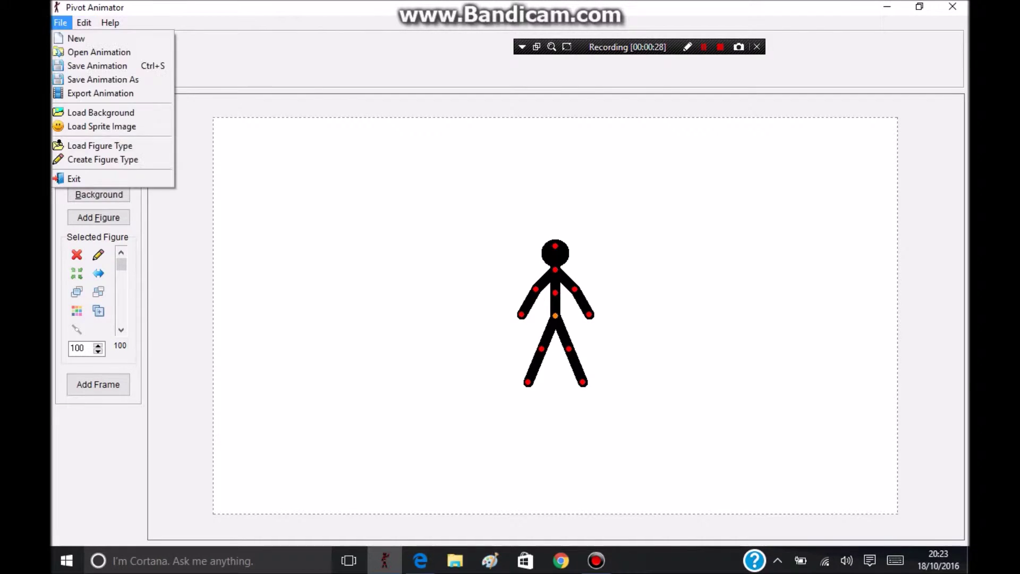
click(84, 22)
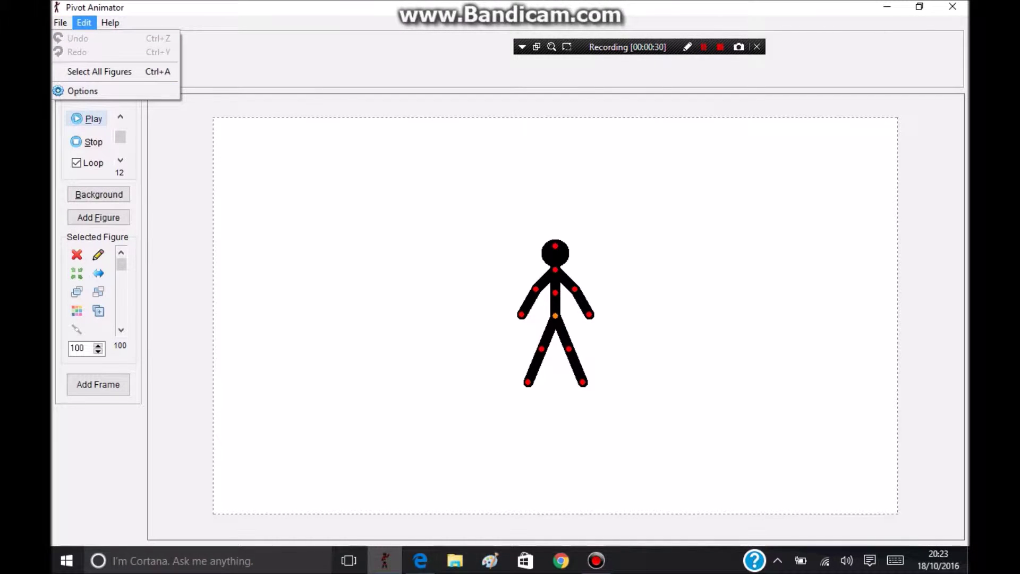
click(82, 91)
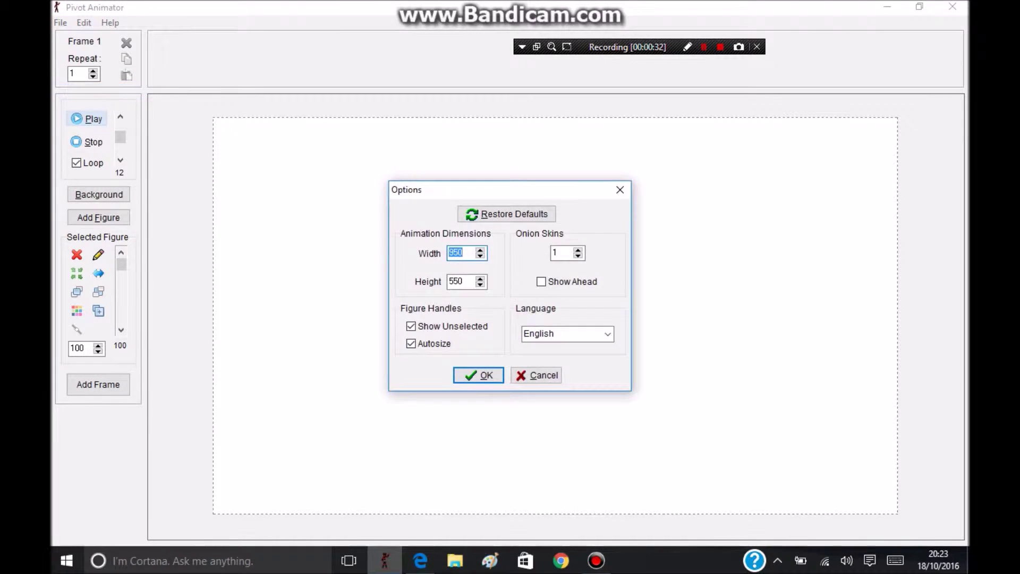
right_click(462, 253)
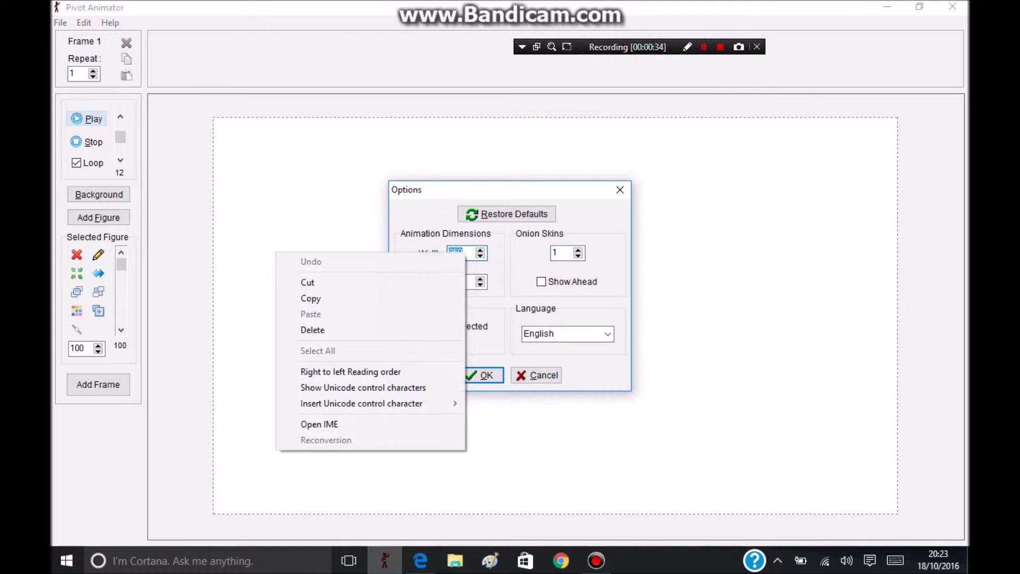
click(462, 253)
click(462, 282)
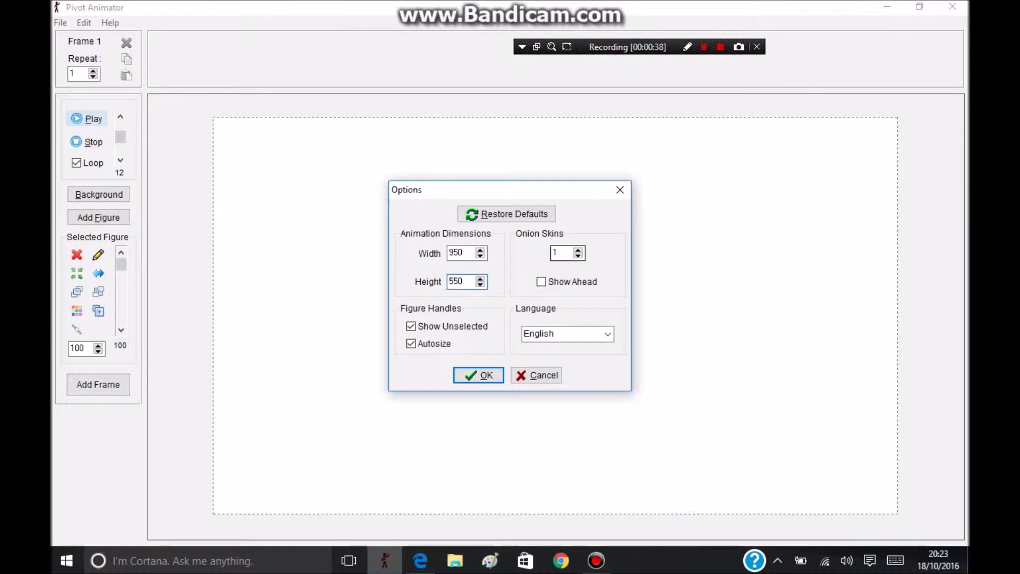
key(Return)
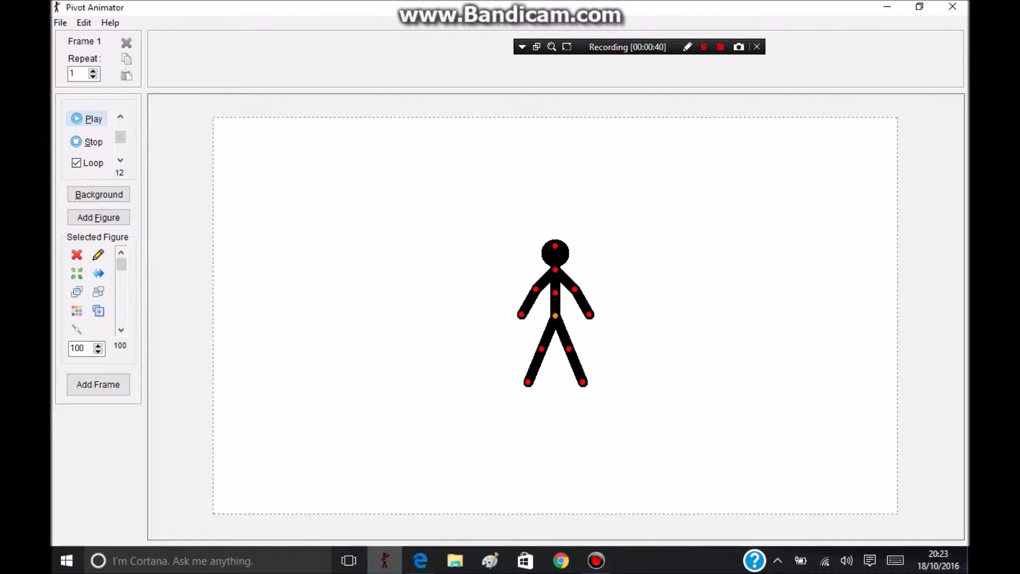
click(60, 23)
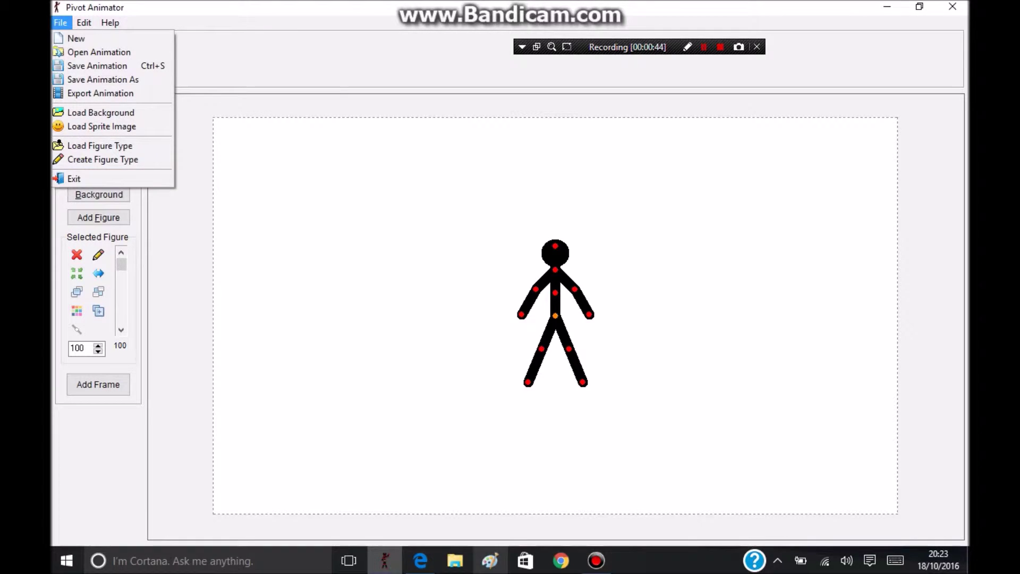
click(59, 23)
Maximize Paint and open the recent 'sheet' sprite sheet image
click(490, 561)
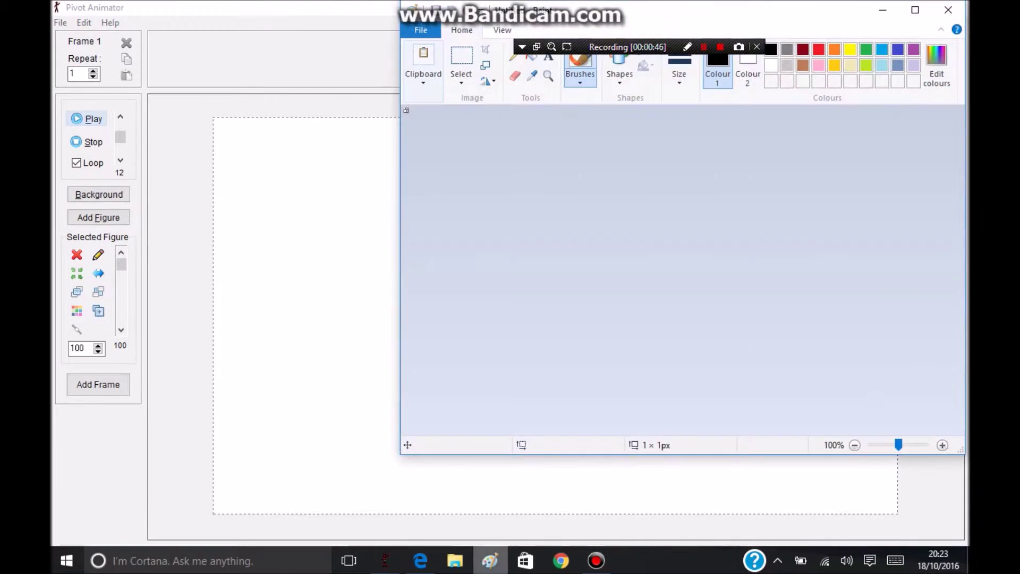
double_click(637, 24)
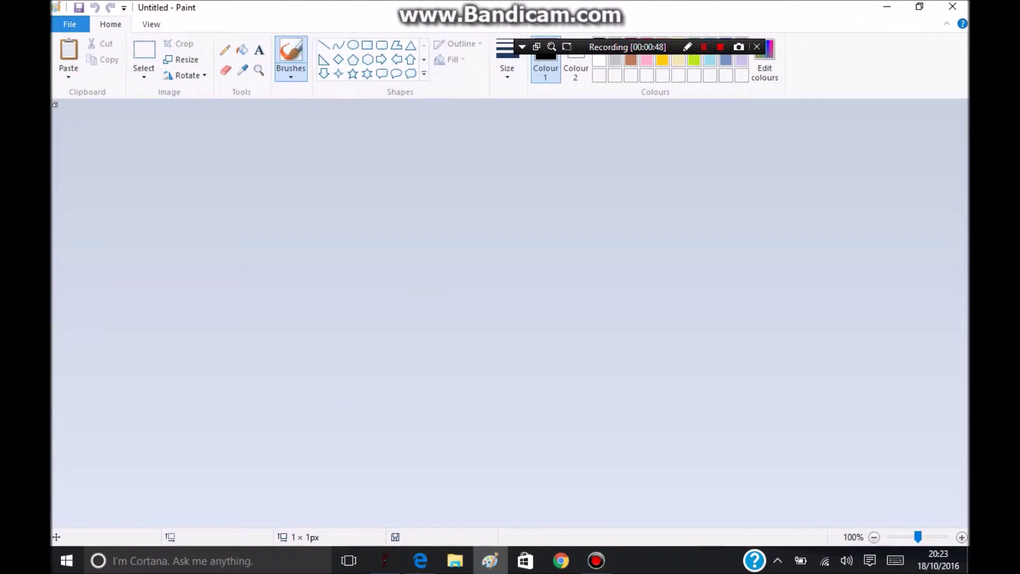
click(70, 24)
key(Escape)
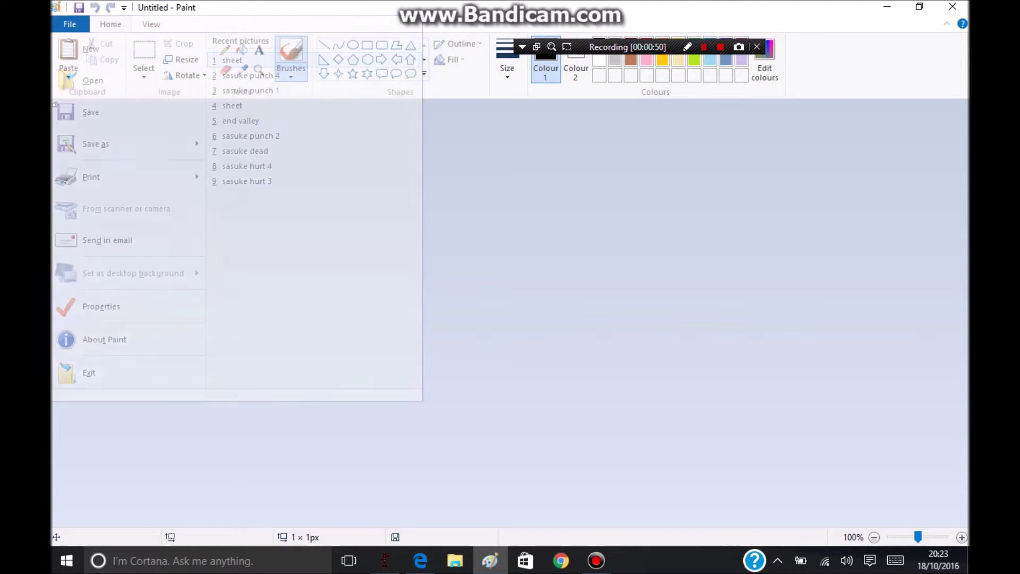
key(ctrl+o)
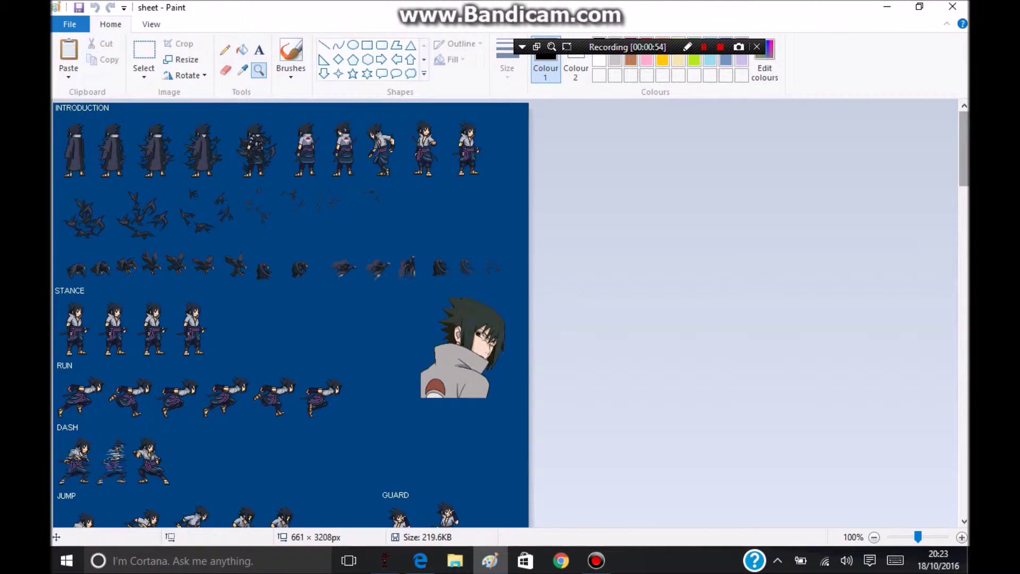
mouse_move(964, 149)
mouse_down()
mouse_move(964, 479)
mouse_move(965, 144)
mouse_up()
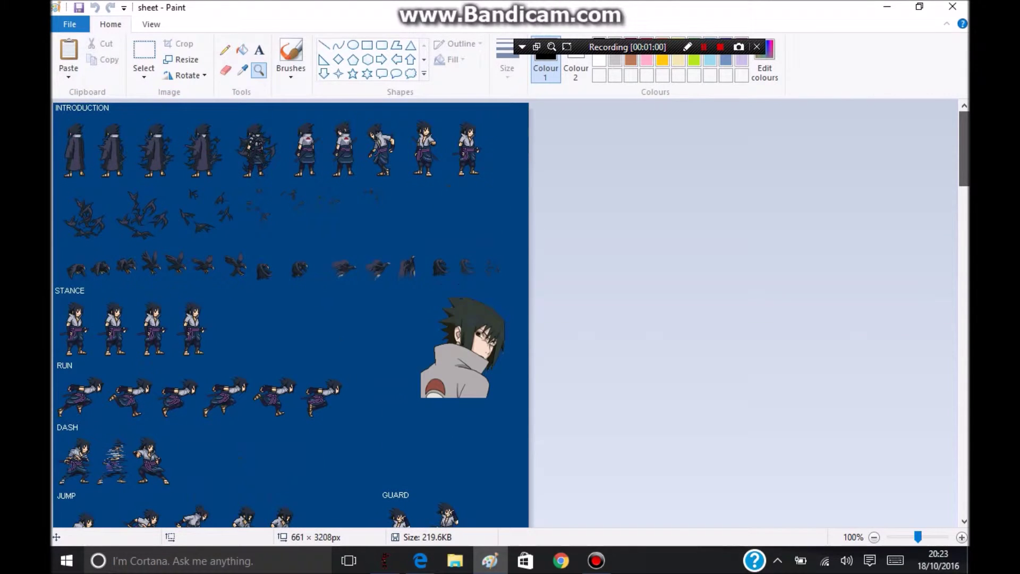
drag(964, 143, 964, 478)
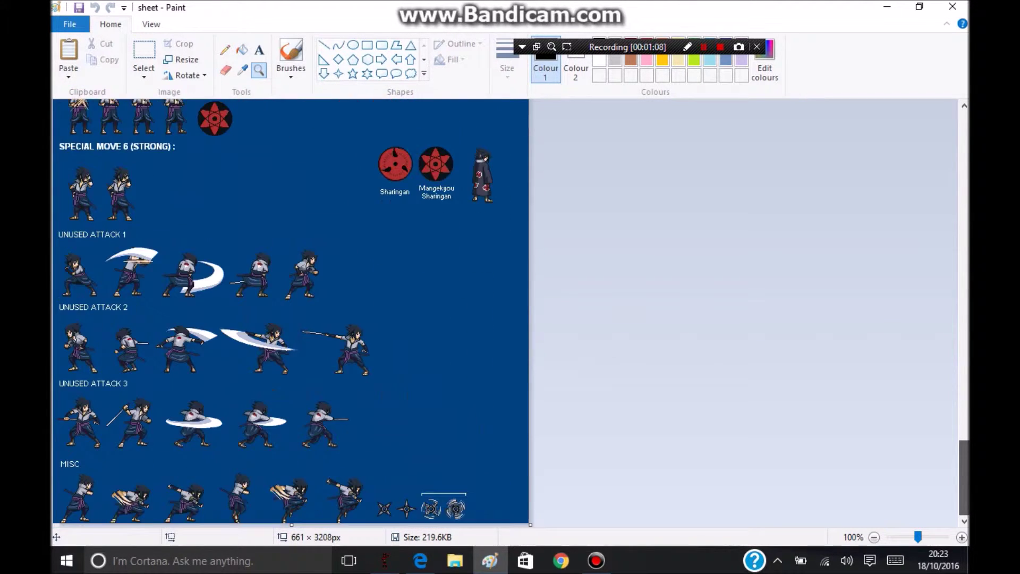
scroll(319, 319, down, 1)
Select and shift the block of attack sprite rows, then drop that selection
drag(506, 440, 55, 229)
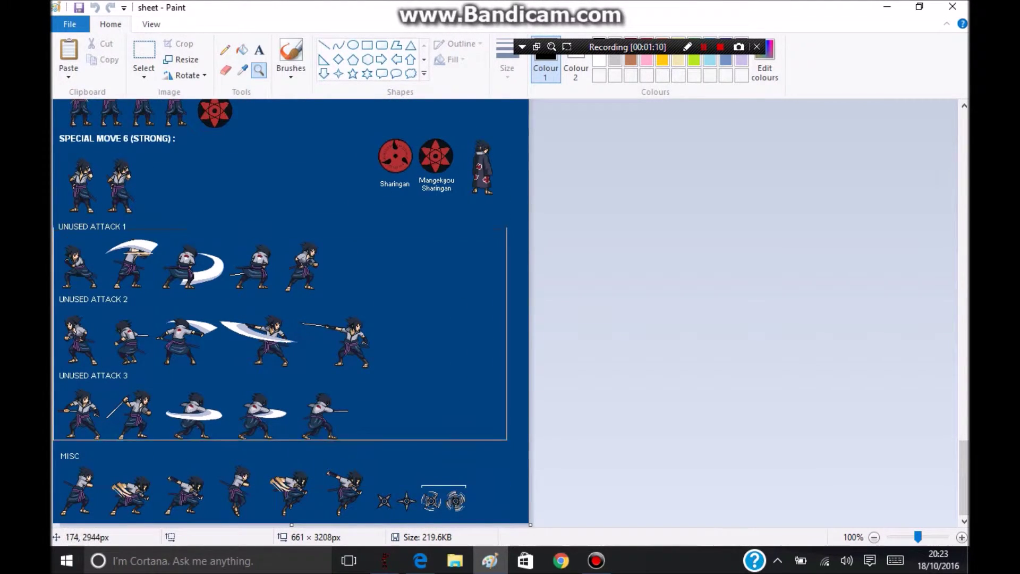
drag(191, 318, 258, 335)
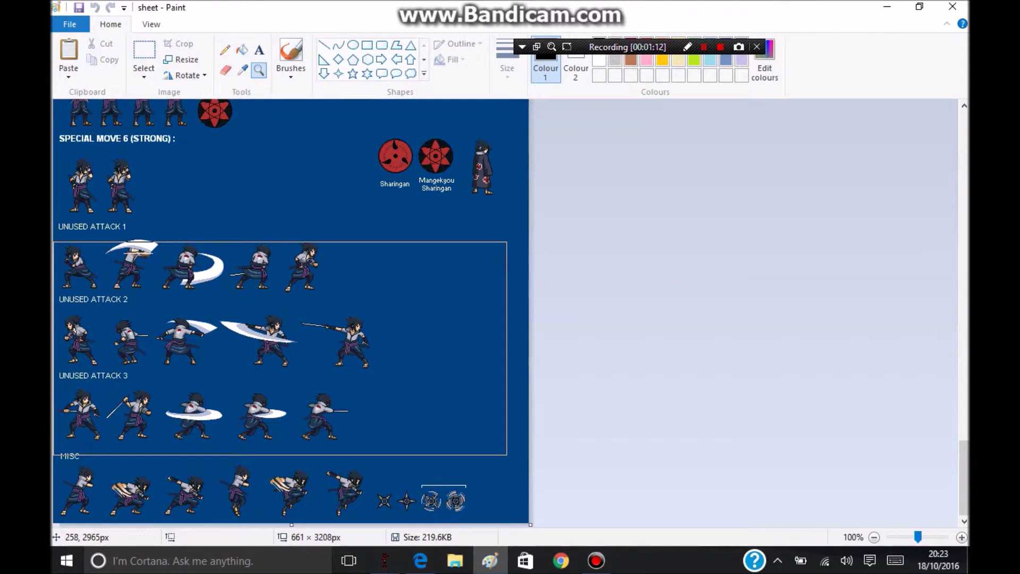
ctrl+scroll(279, 343, up, 1)
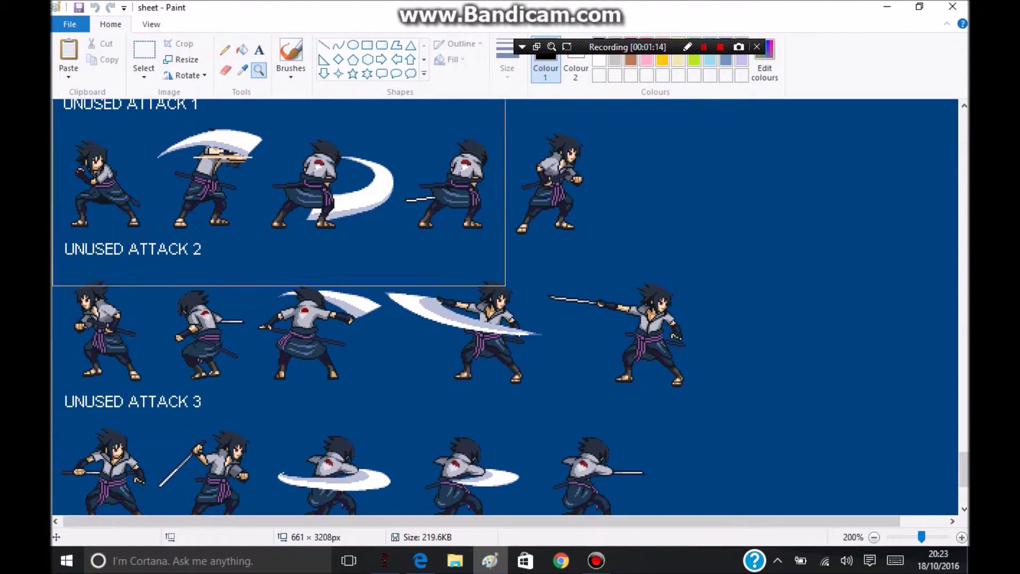
key(Escape)
Draw a rectangular selection around only the second UNUSED ATTACK 2 sprite
click(144, 56)
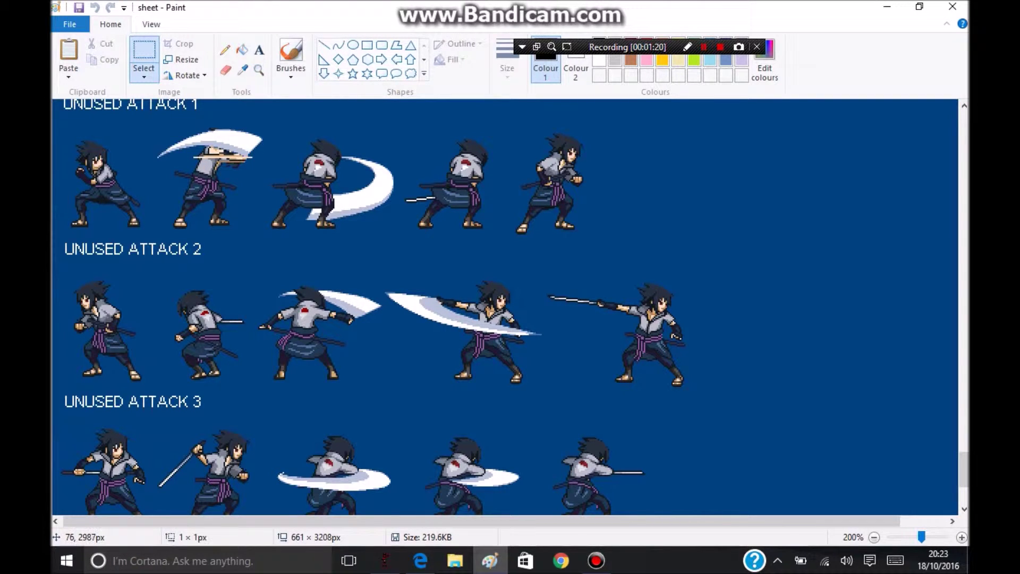
drag(163, 340, 257, 377)
drag(257, 341, 245, 290)
drag(245, 289, 244, 289)
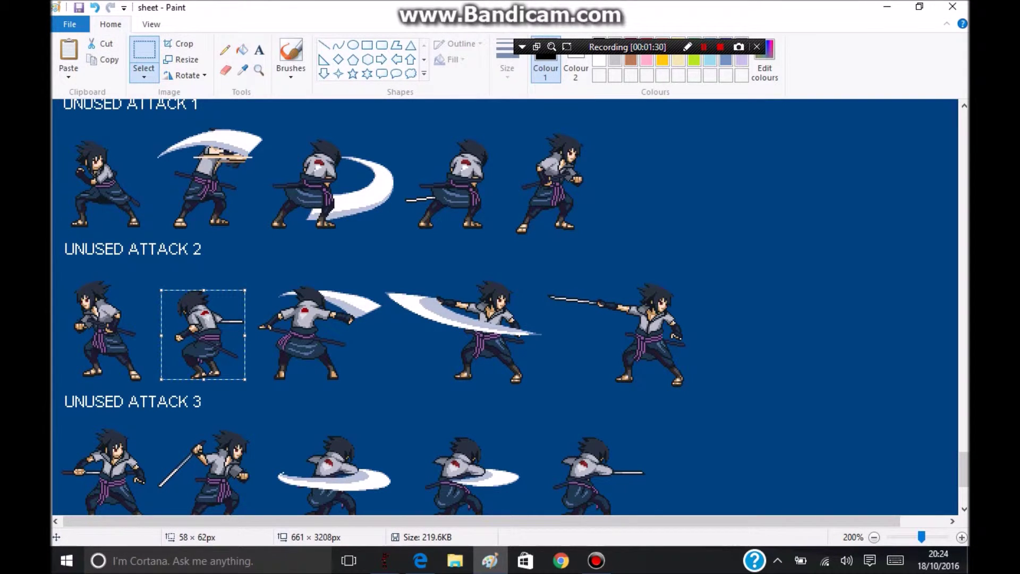
click(69, 24)
Paste the copied sprite into a new blank Paint picture
click(90, 48)
key(ctrl+v)
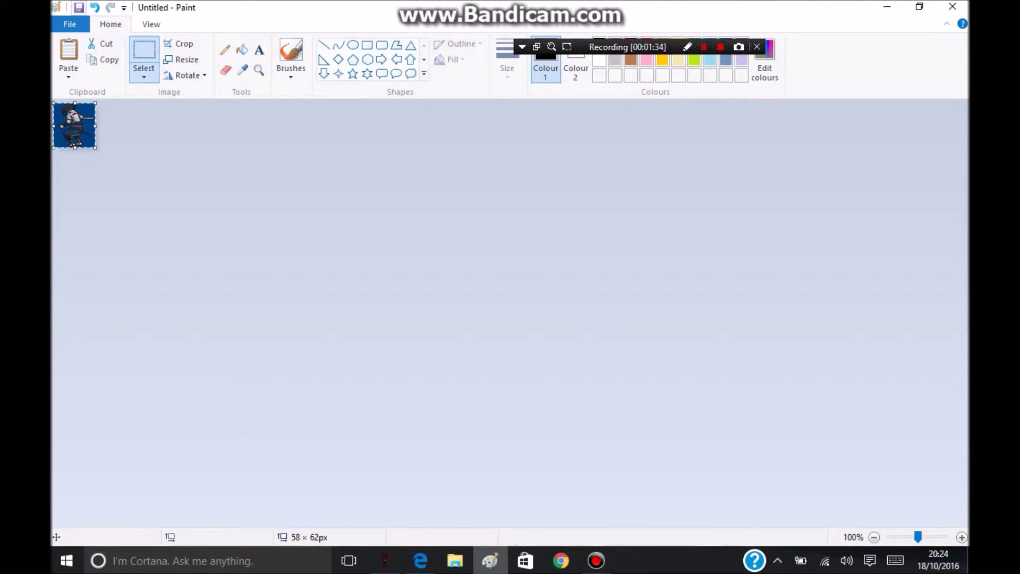
key(Escape)
Begin saving the new picture, clear the file name, then cancel and return to Pivot
key(ctrl+s)
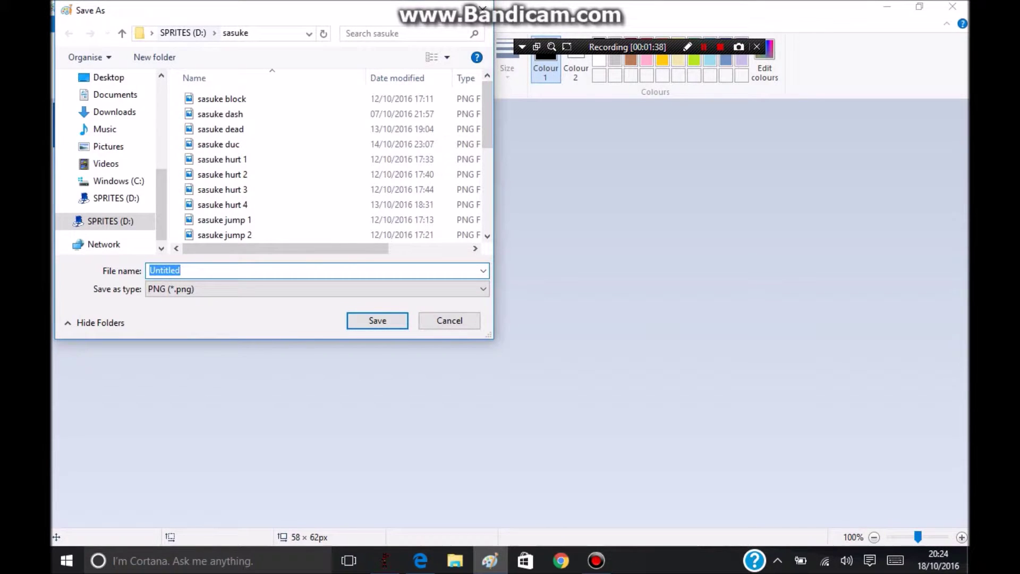
key(BackSpace)
text(sasu)
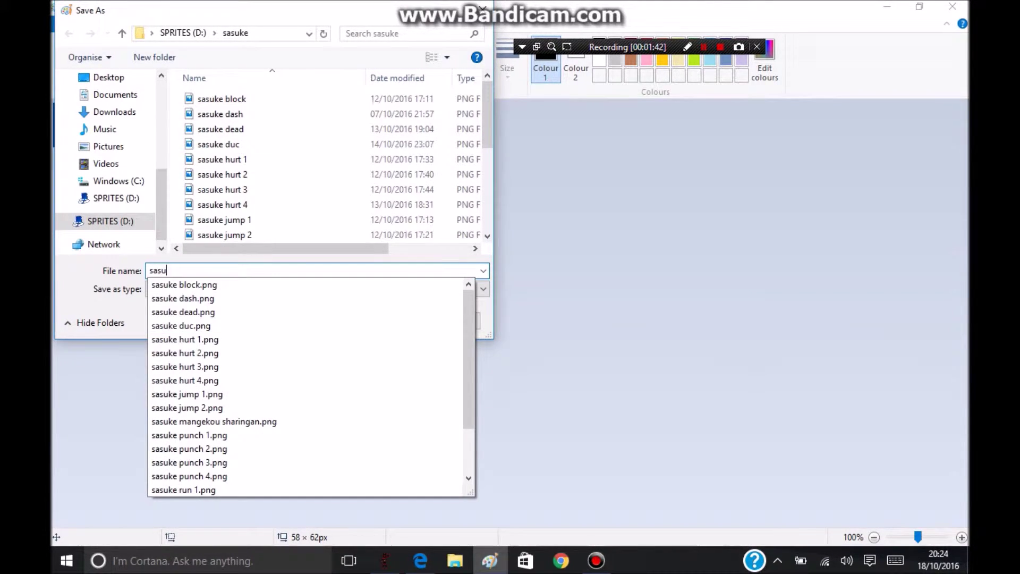
text(ke)
text( pun)
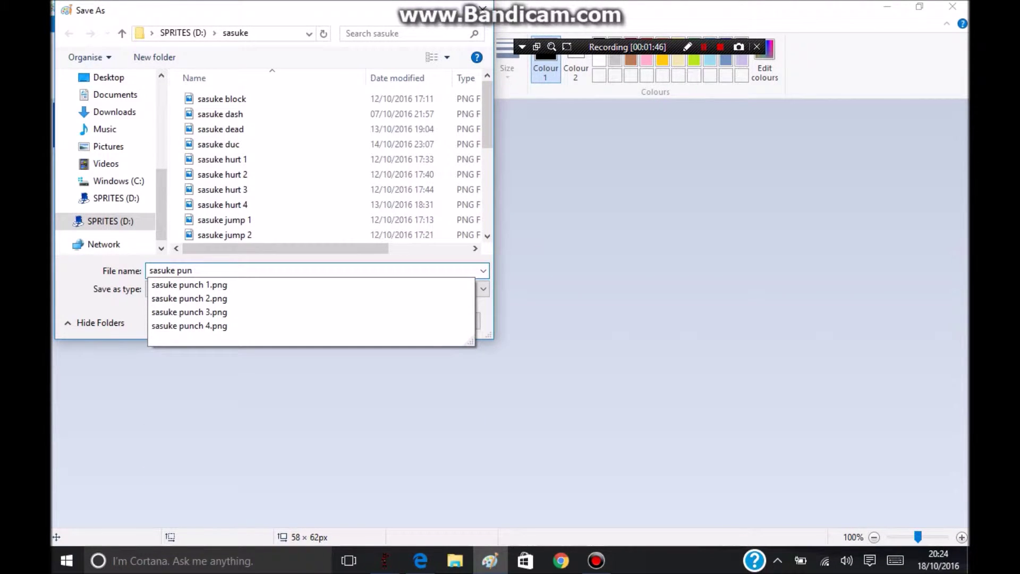
key(BackSpace)
key(BackSpace)
key(BackSpace)
key(BackSpace)
key(BackSpace)
key(BackSpace)
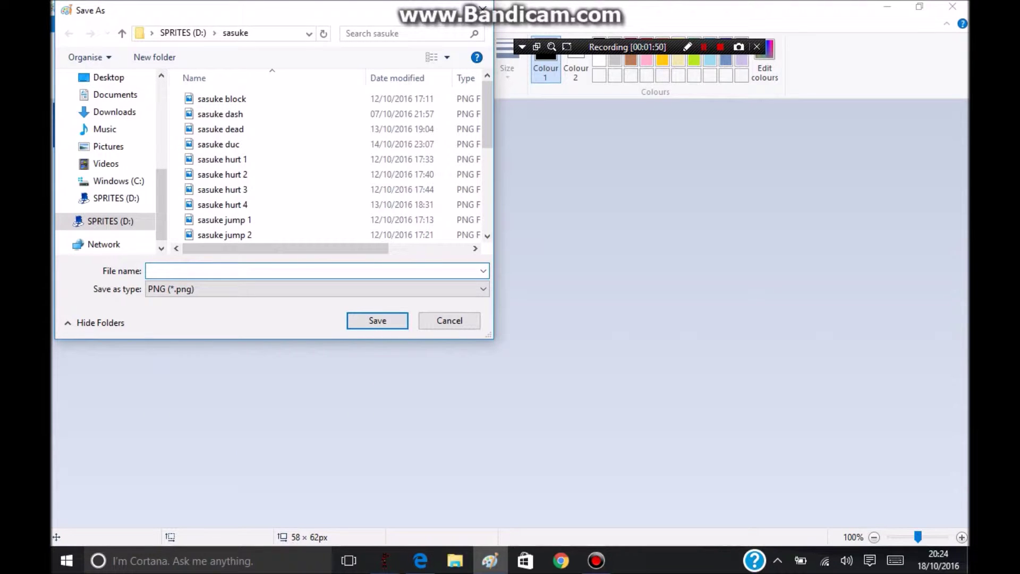
key(Escape)
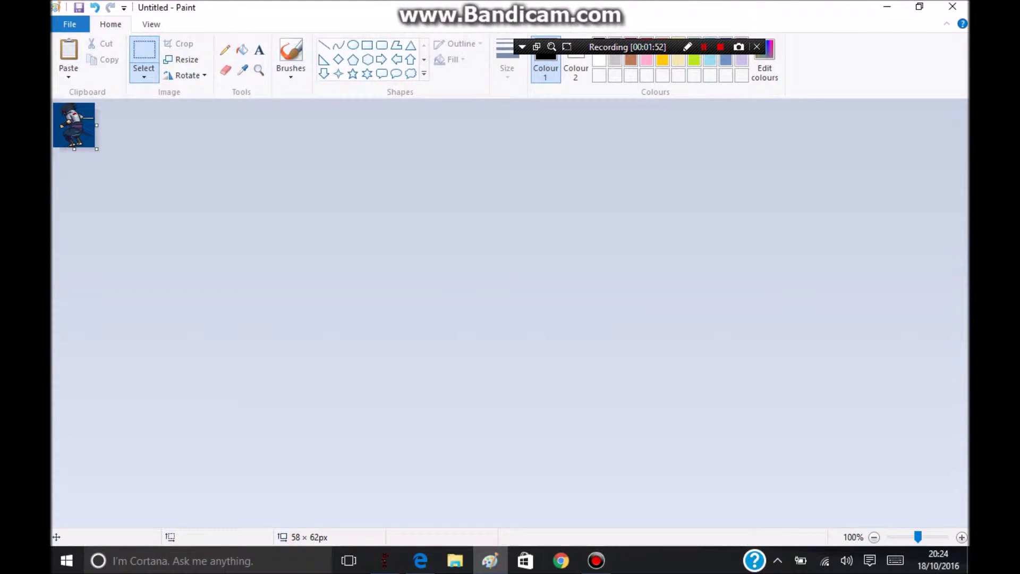
click(384, 560)
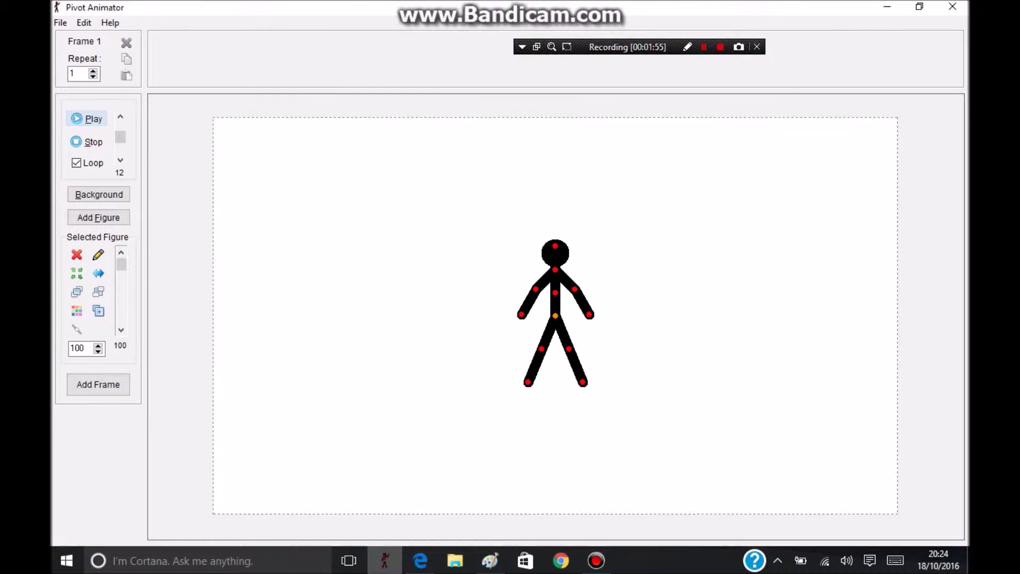
Load 'lava' from SPRITES (D:) as background without resizing, and delete the stick figure
click(60, 23)
click(87, 44)
click(60, 23)
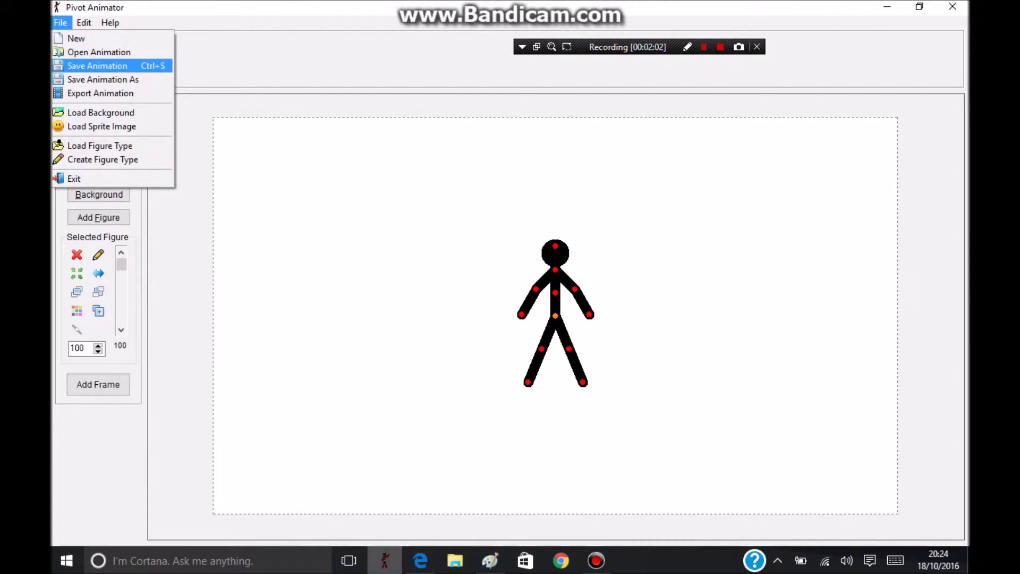
click(101, 112)
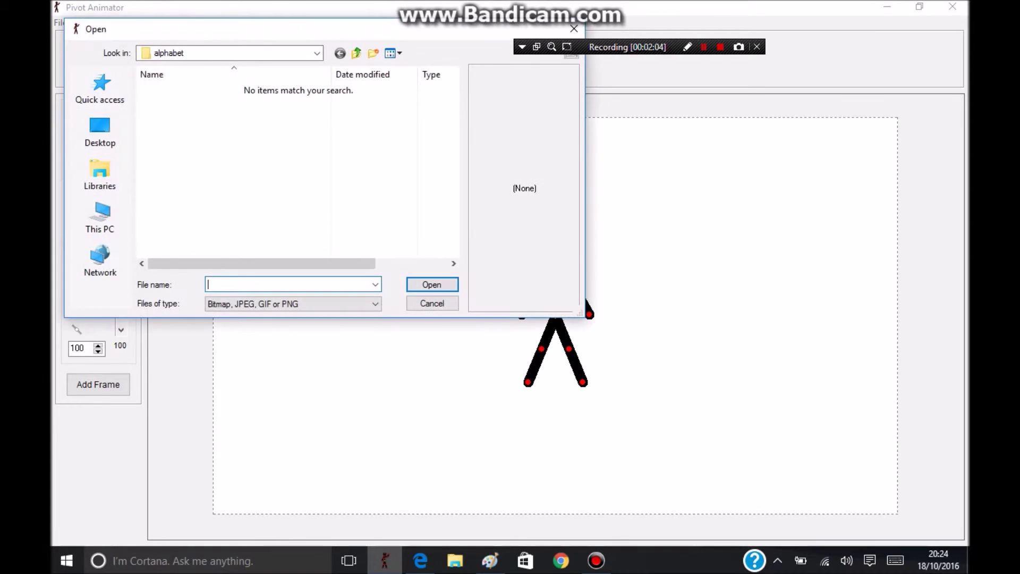
click(232, 53)
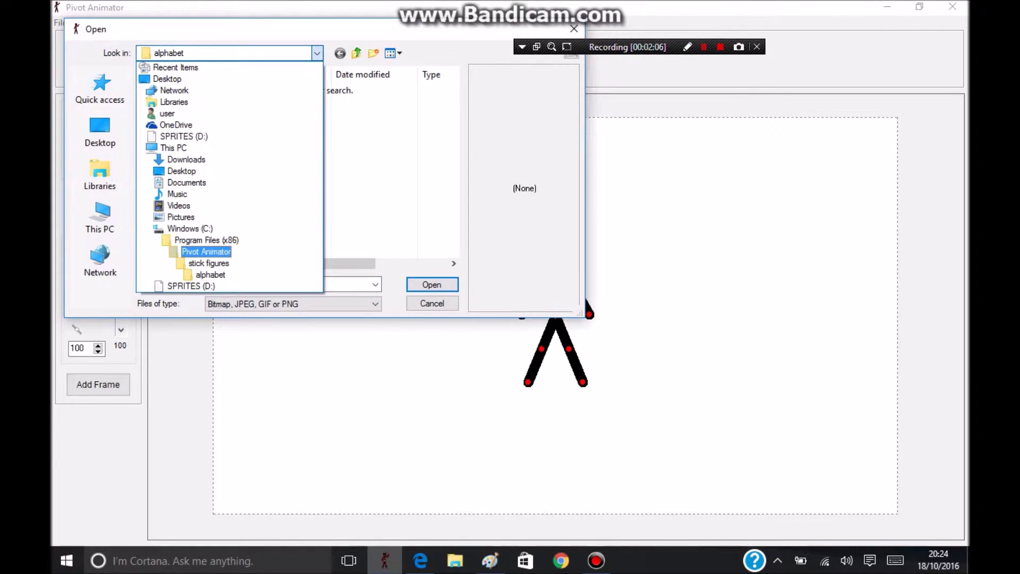
click(190, 285)
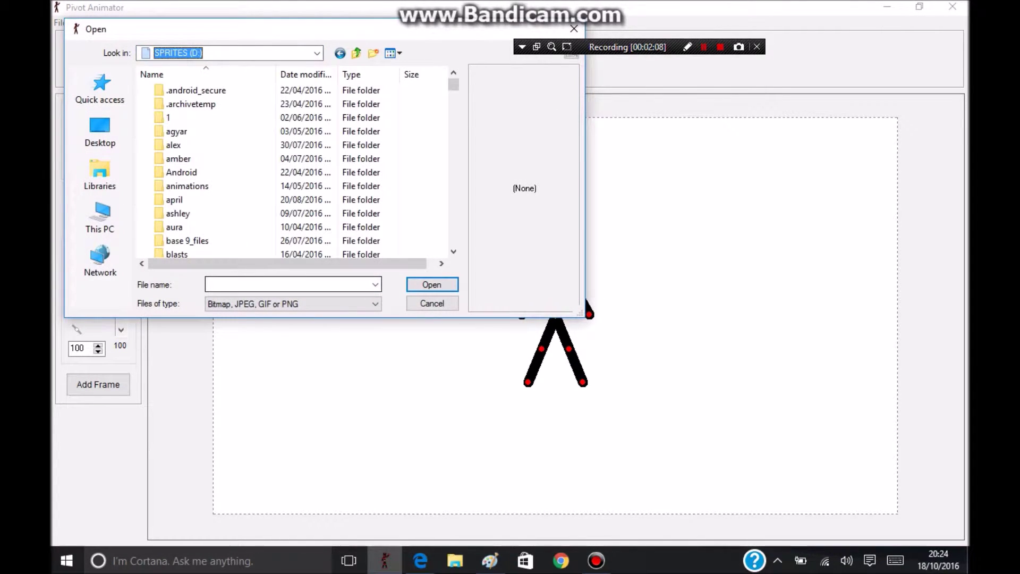
scroll(294, 160, down, 5)
scroll(294, 160, down, 5)
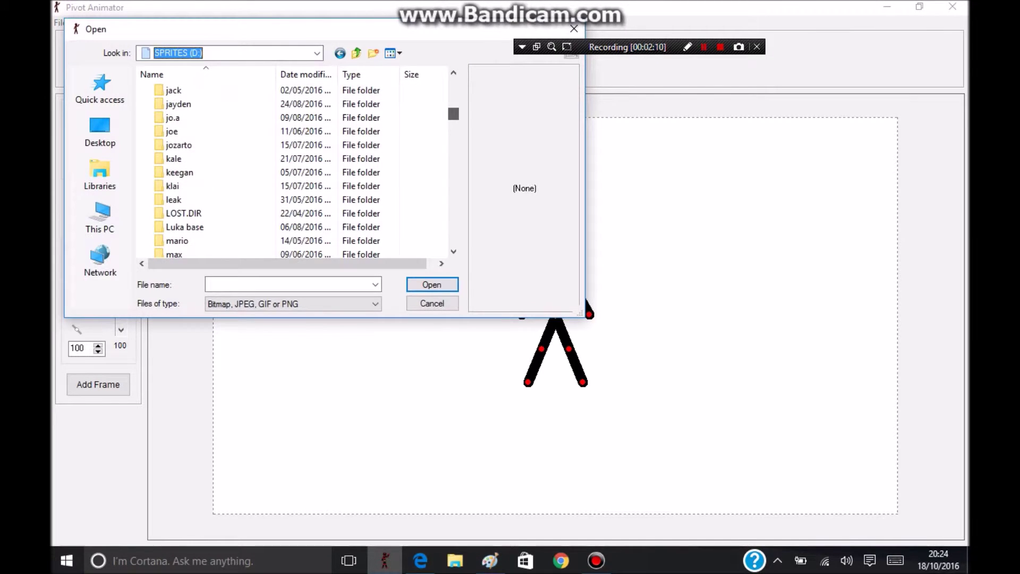
scroll(295, 160, down, 5)
scroll(295, 160, down, 5)
scroll(294, 160, up, 2)
scroll(295, 159, down, 2)
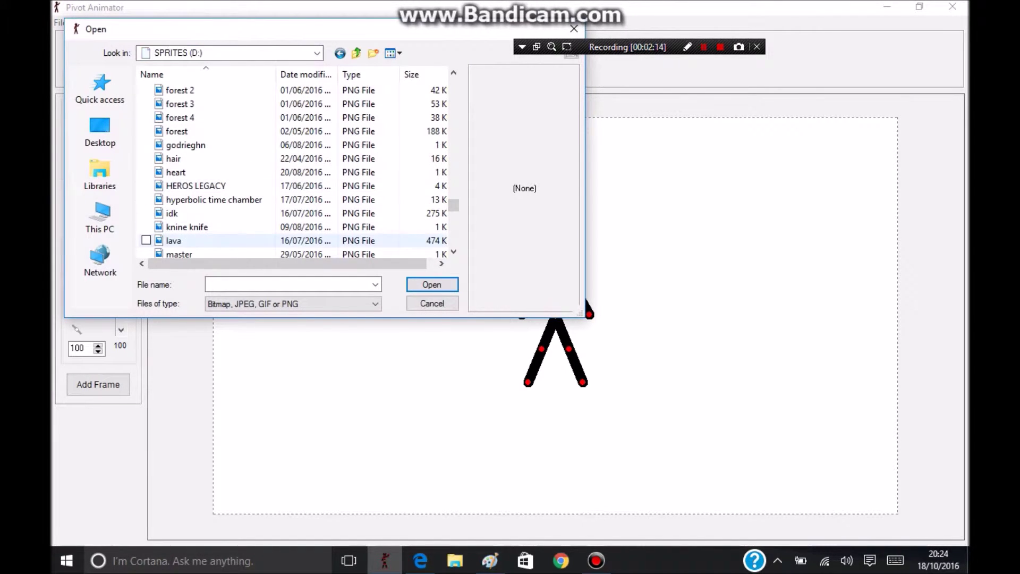
double_click(208, 240)
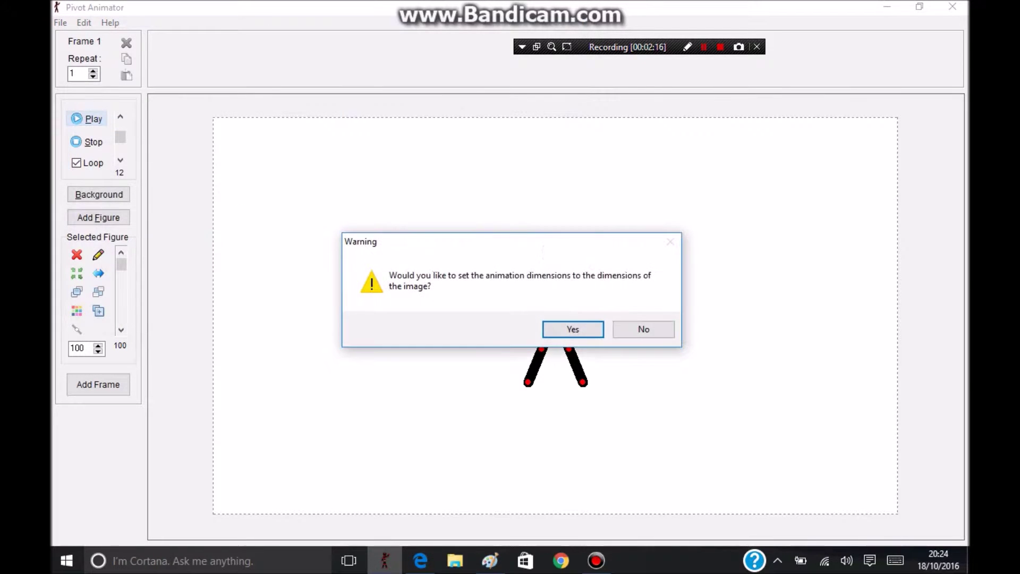
click(643, 328)
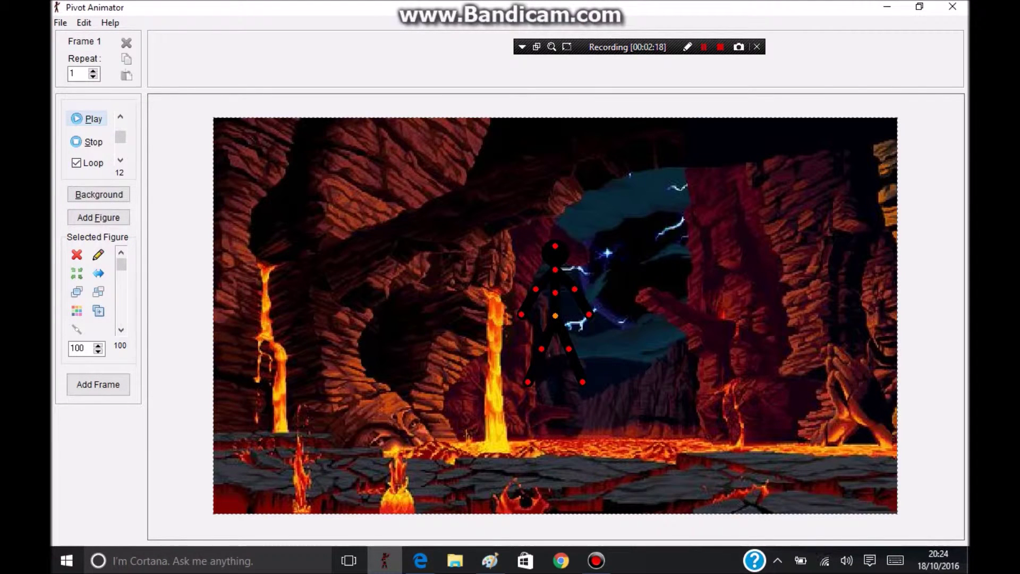
click(76, 256)
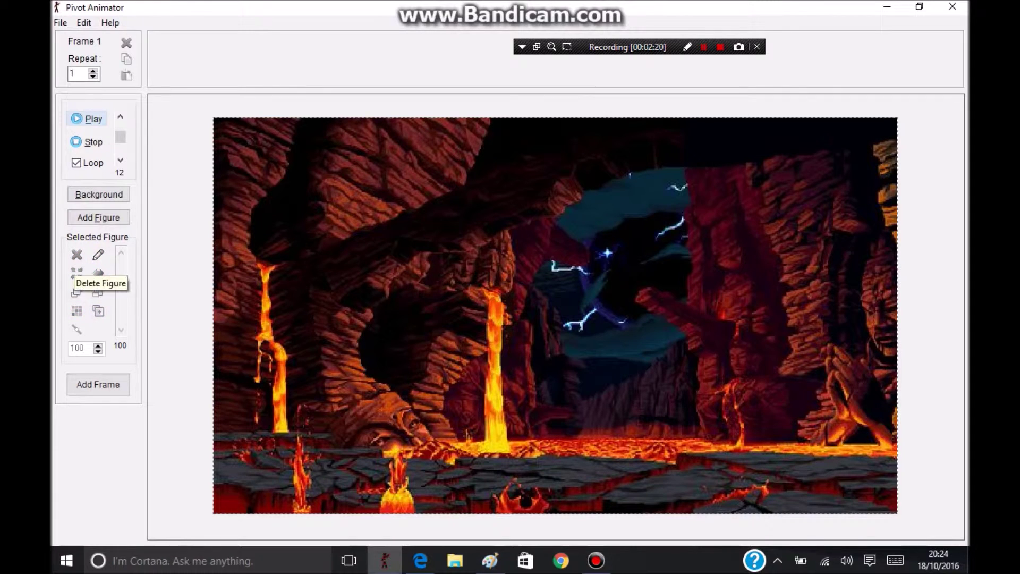
click(60, 22)
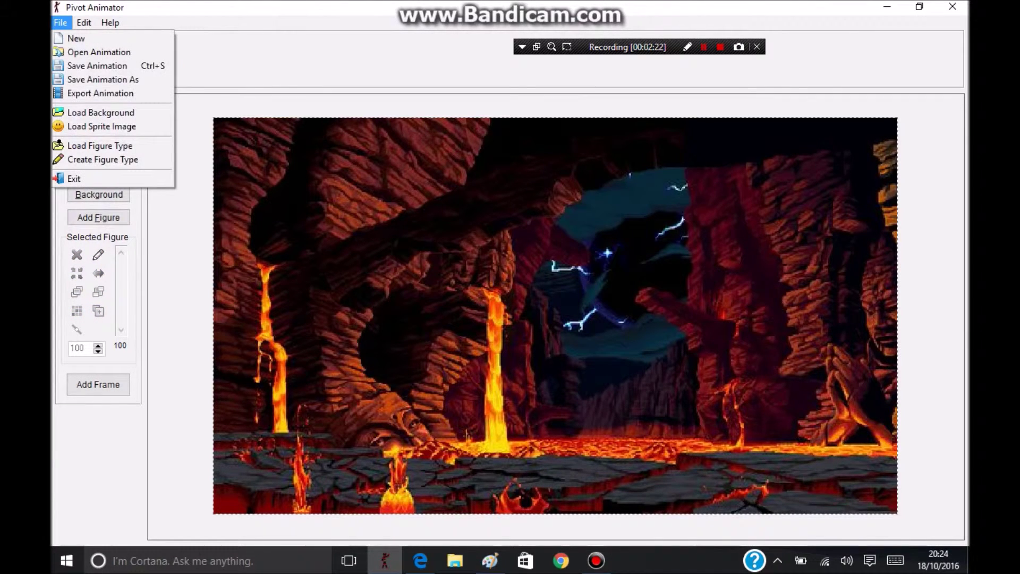
click(102, 126)
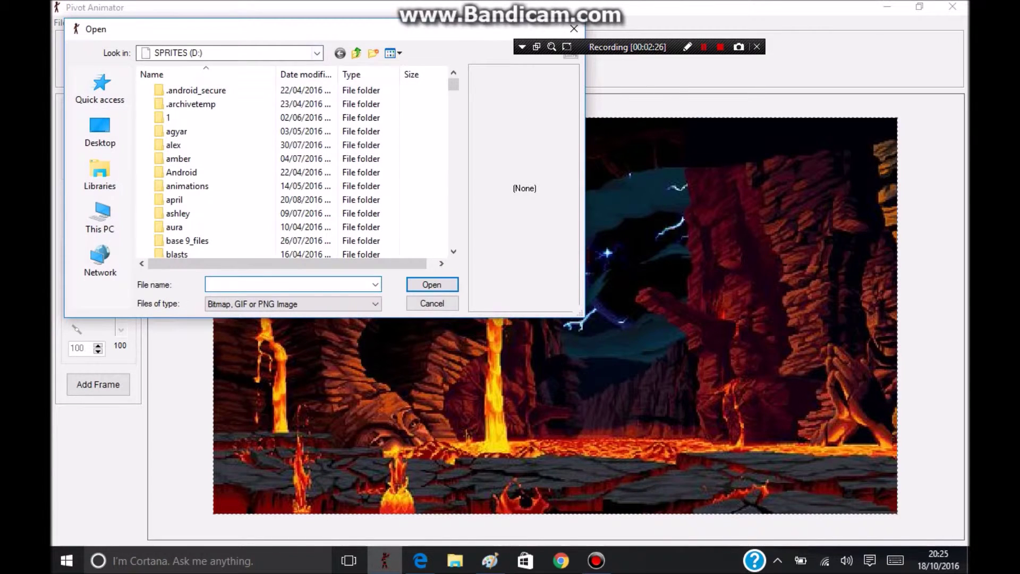
text(na)
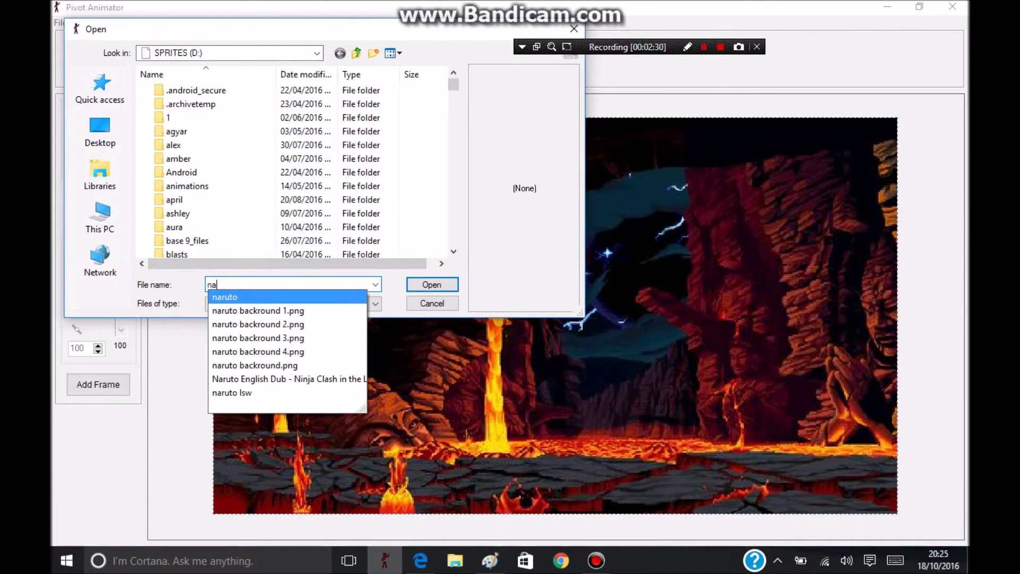
click(239, 297)
key(Return)
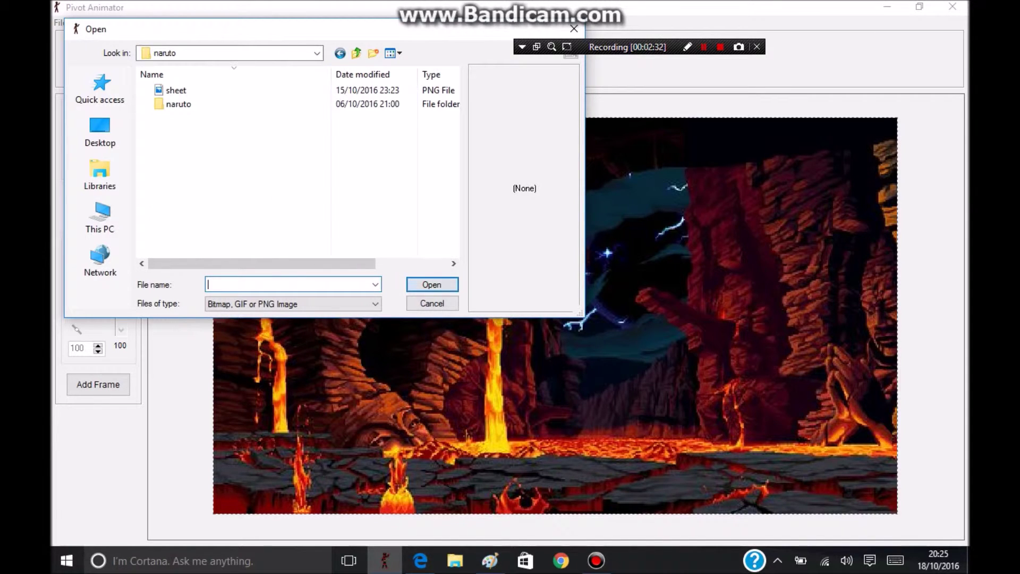
click(178, 104)
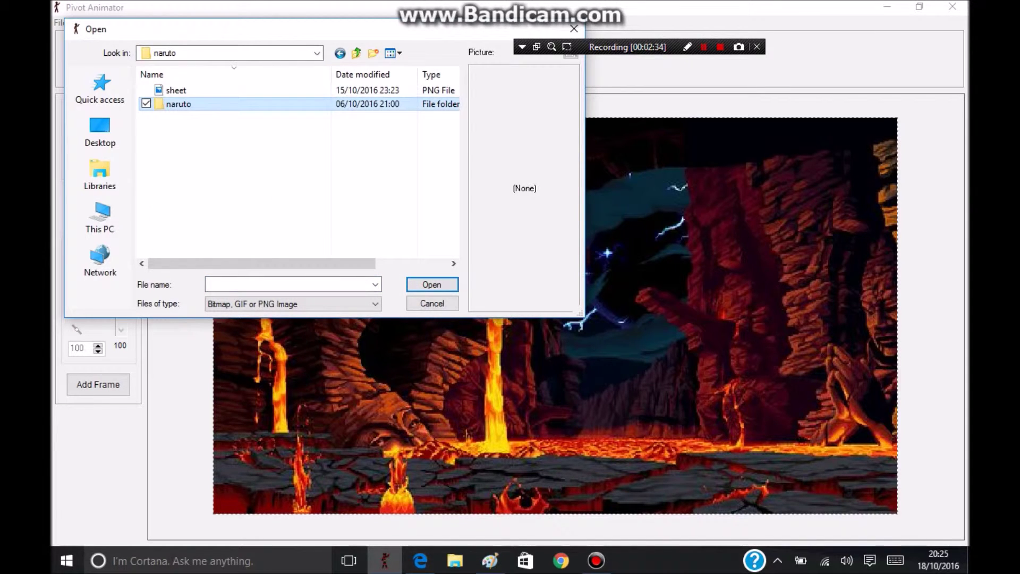
double_click(178, 103)
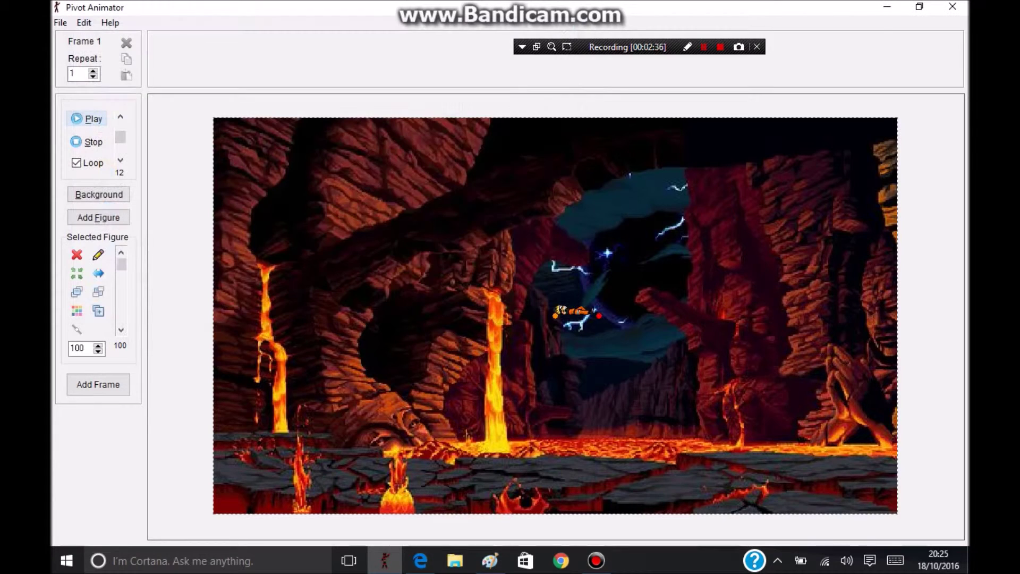
click(76, 255)
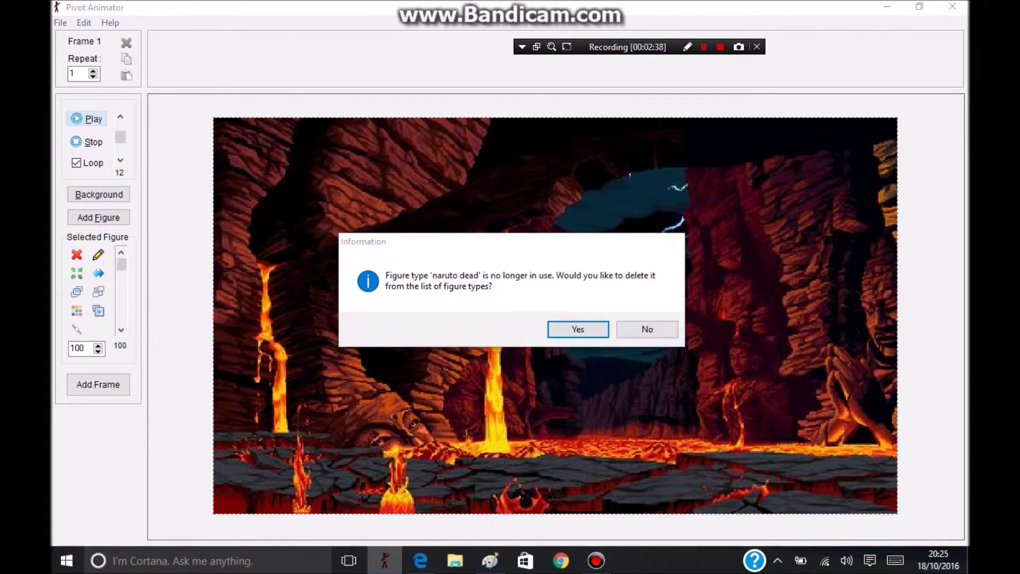
key(Return)
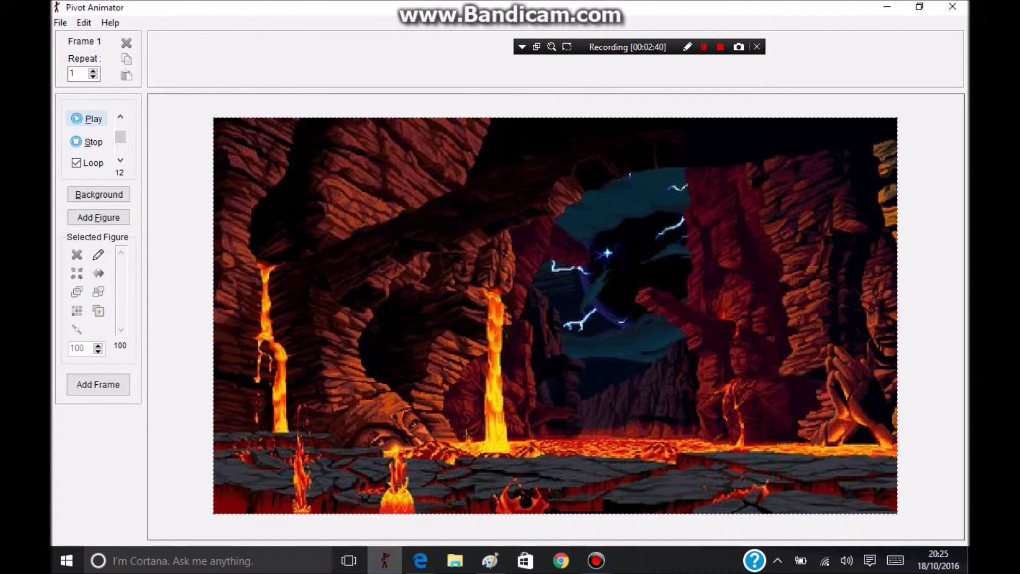
click(60, 22)
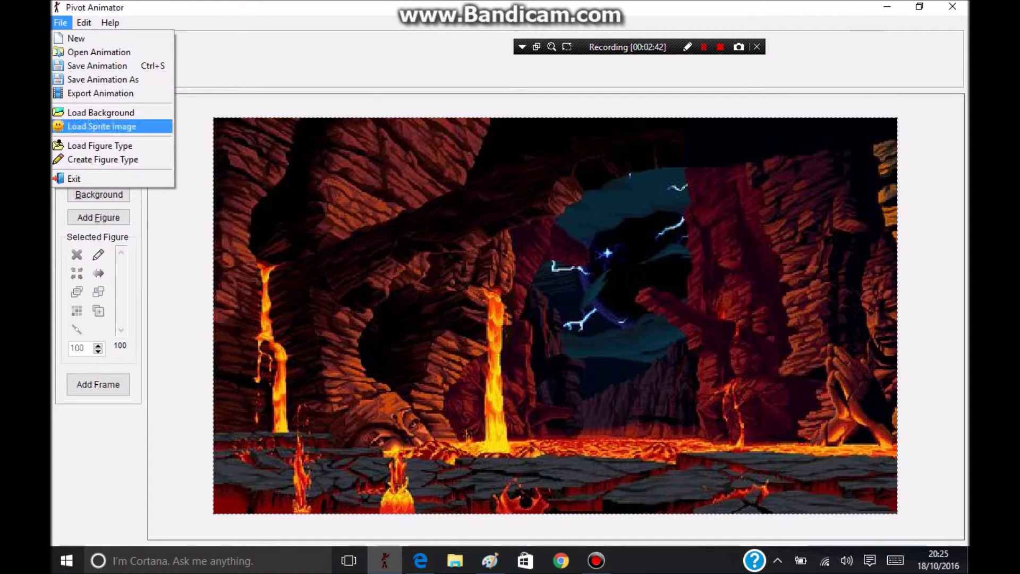
Load the standing 'naruto' sprite at scale 350 onto the lower-left floor and add a frame
click(102, 126)
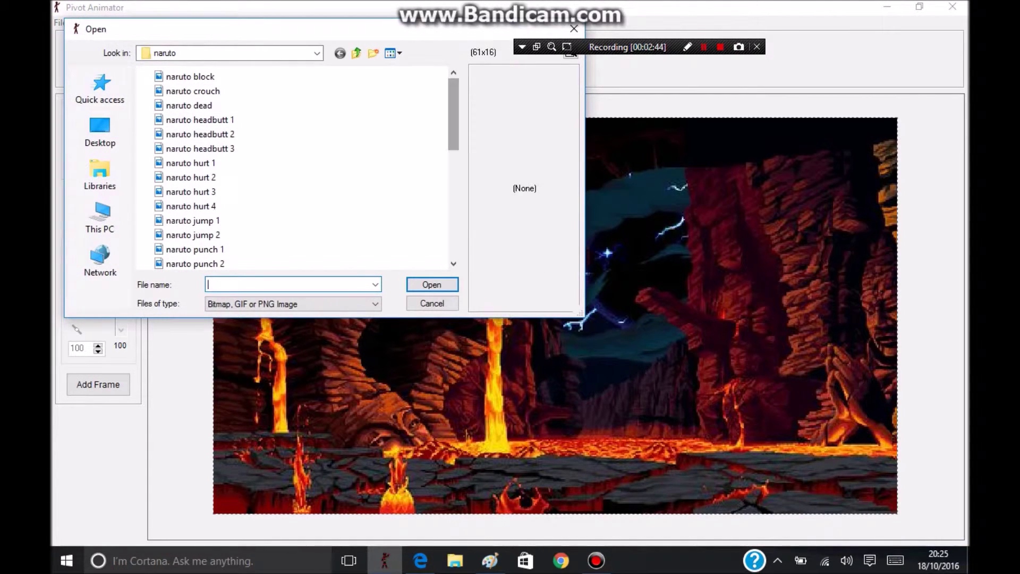
scroll(303, 159, down, 10)
click(178, 263)
click(179, 263)
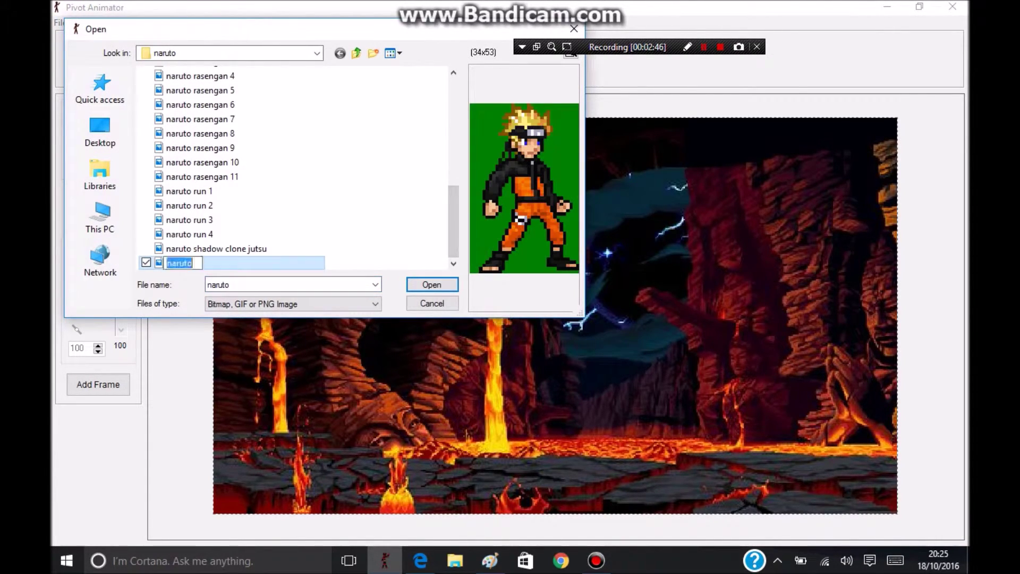
key(Return)
key(Return)
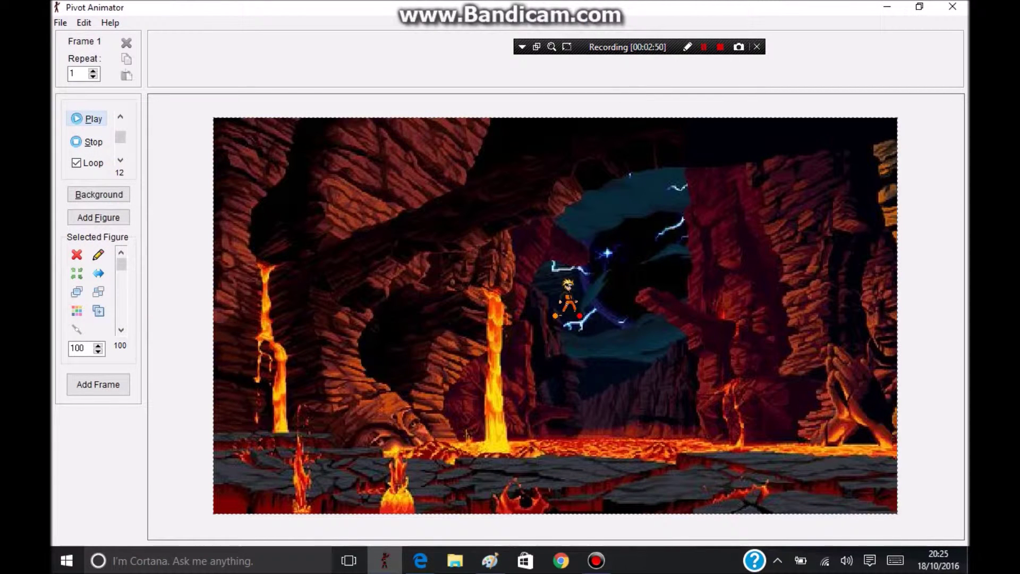
double_click(80, 347)
text(4)
text(00)
key(BackSpace)
key(BackSpace)
key(BackSpace)
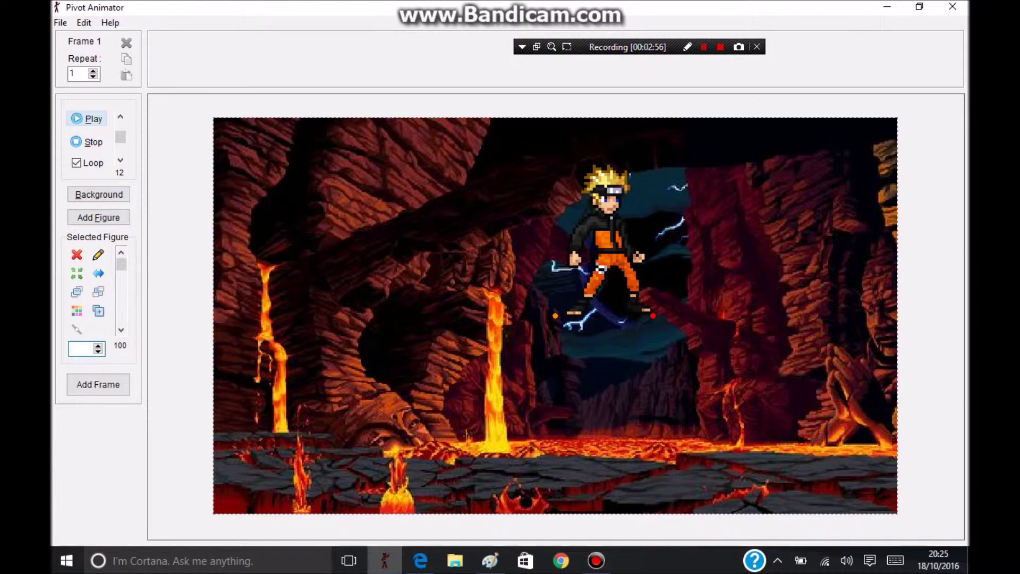
text(350)
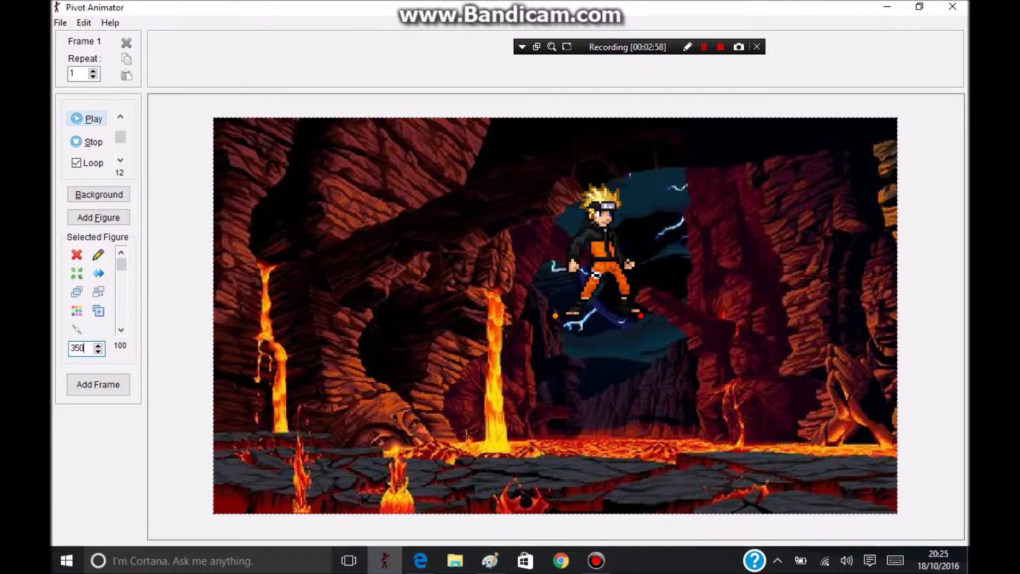
mouse_move(593, 275)
mouse_down()
mouse_move(290, 443)
mouse_move(246, 319)
mouse_move(351, 420)
mouse_up()
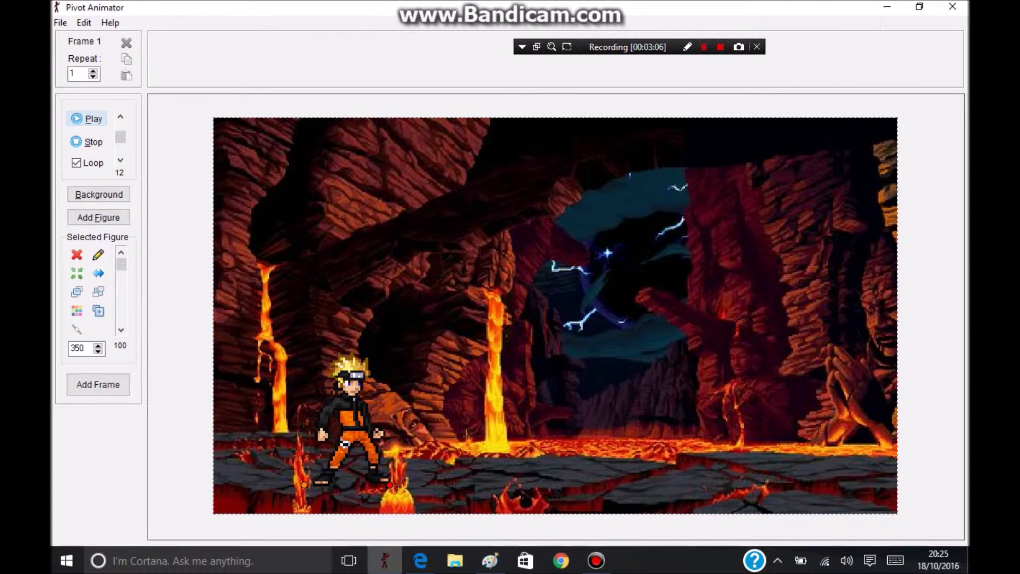
drag(351, 421, 344, 424)
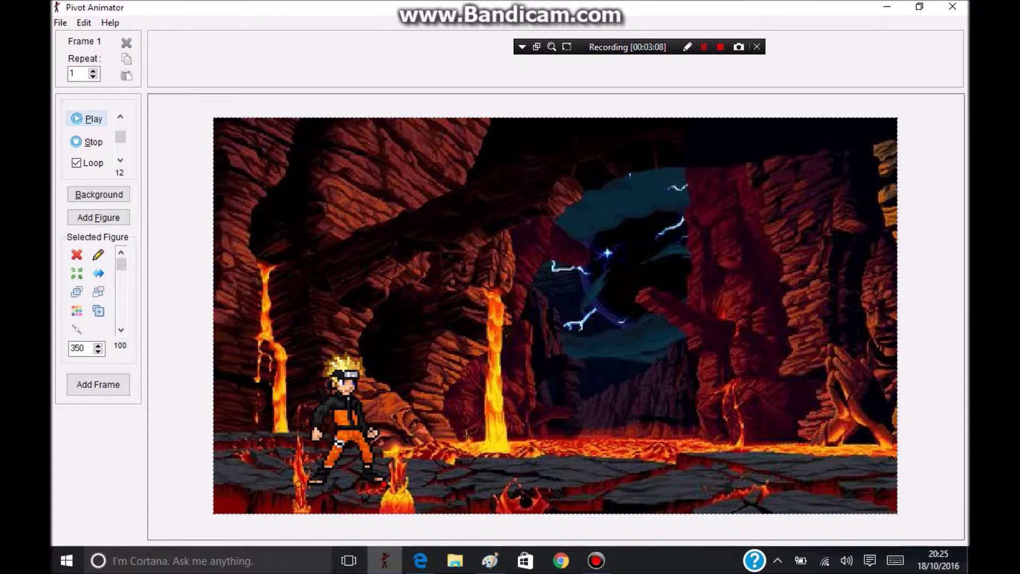
click(97, 384)
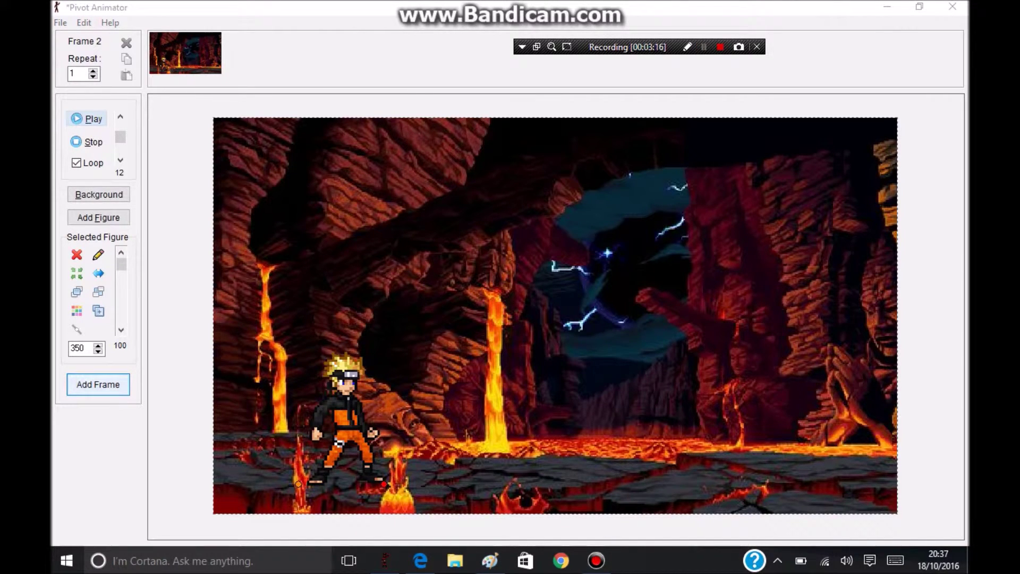
Swap in 'naruto headbutt 1' at scale 350 on the left cave floor and add a frame
click(98, 384)
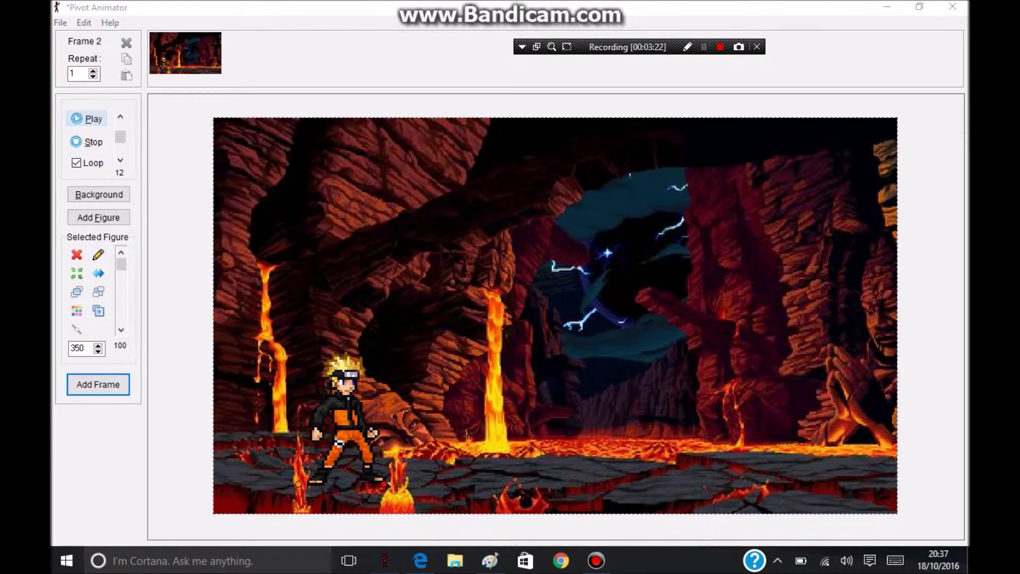
click(76, 255)
click(60, 22)
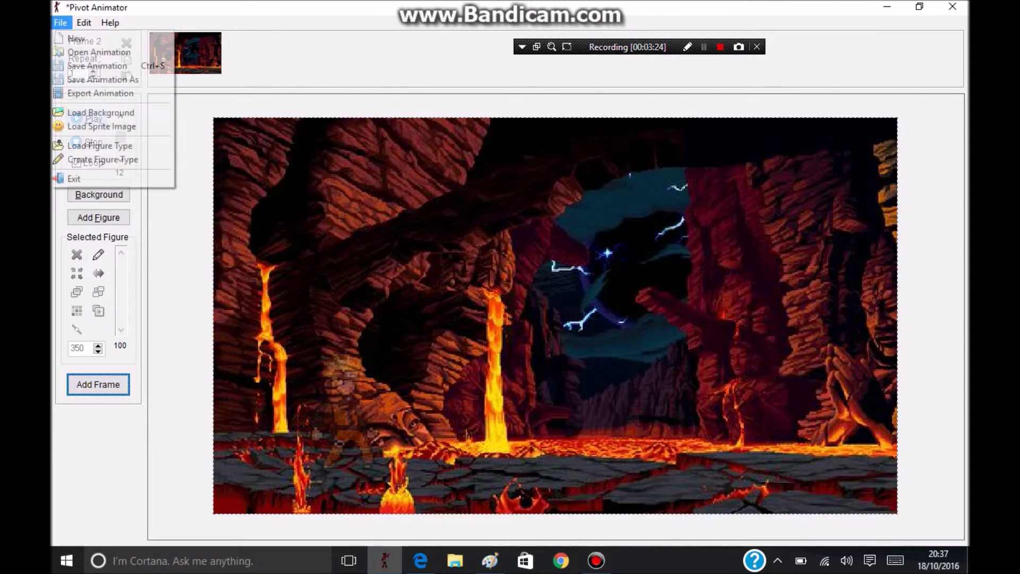
click(100, 127)
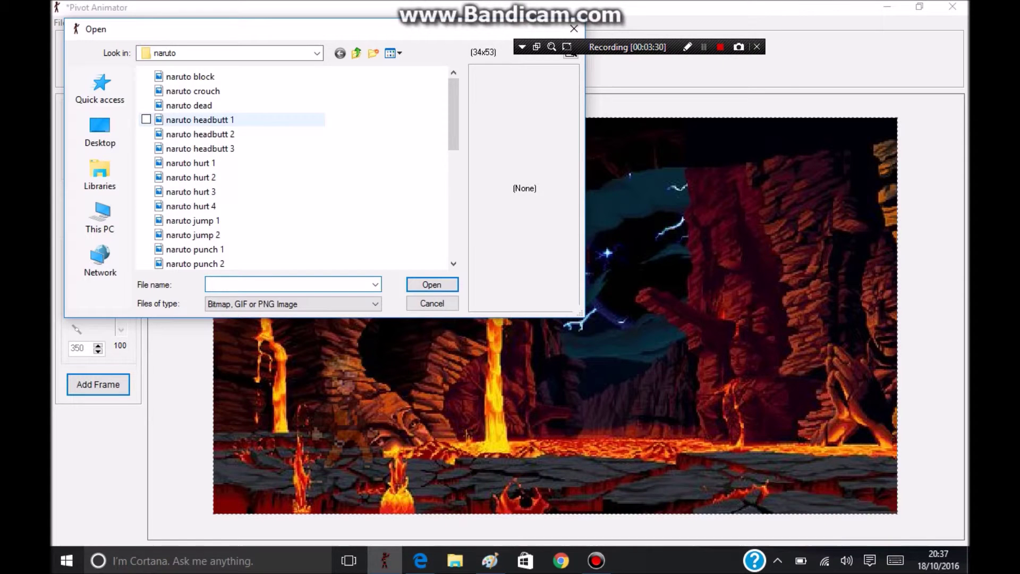
click(200, 119)
double_click(200, 120)
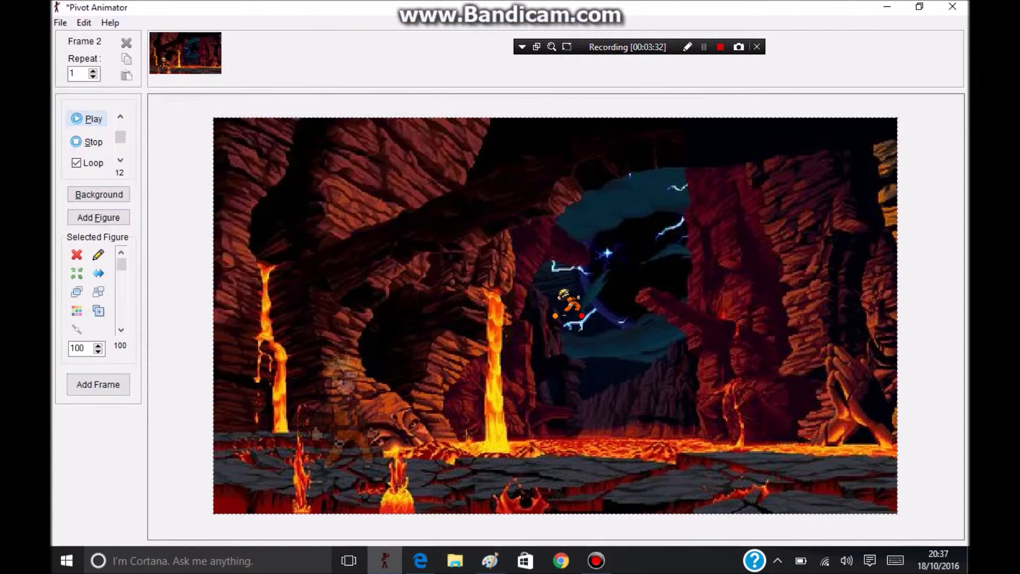
double_click(80, 348)
key(BackSpace)
text(350)
key(Return)
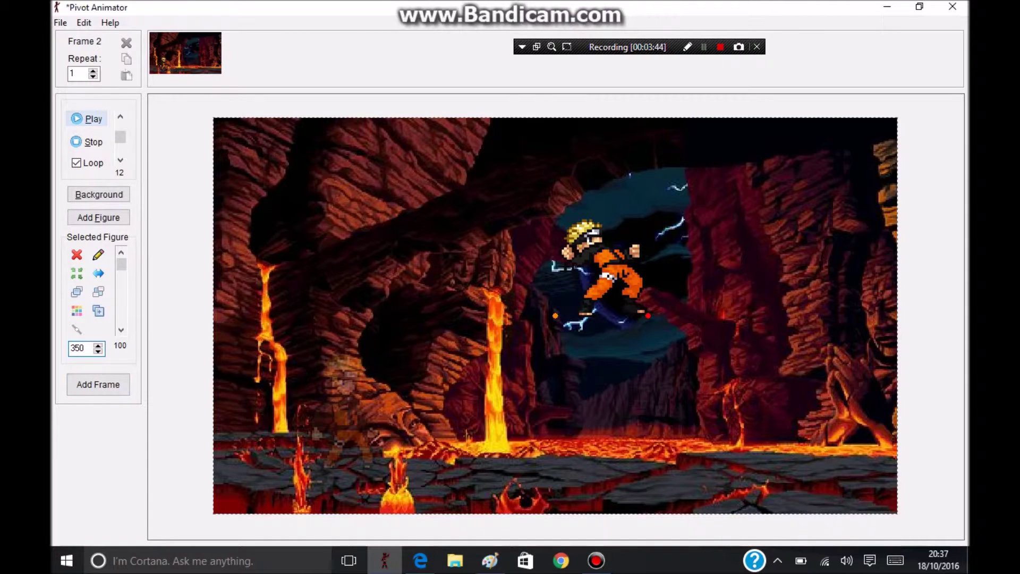
drag(614, 275, 346, 427)
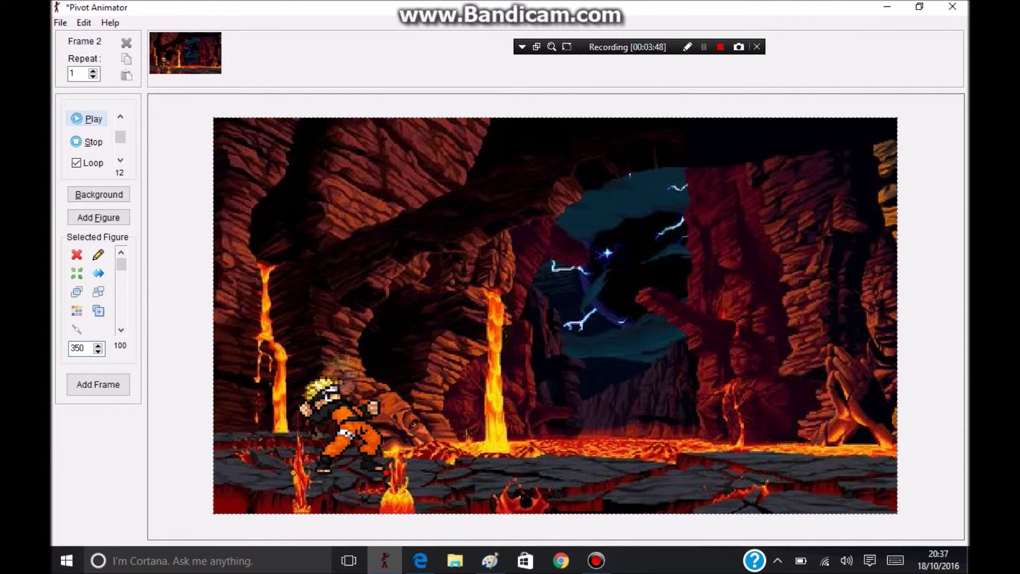
click(98, 384)
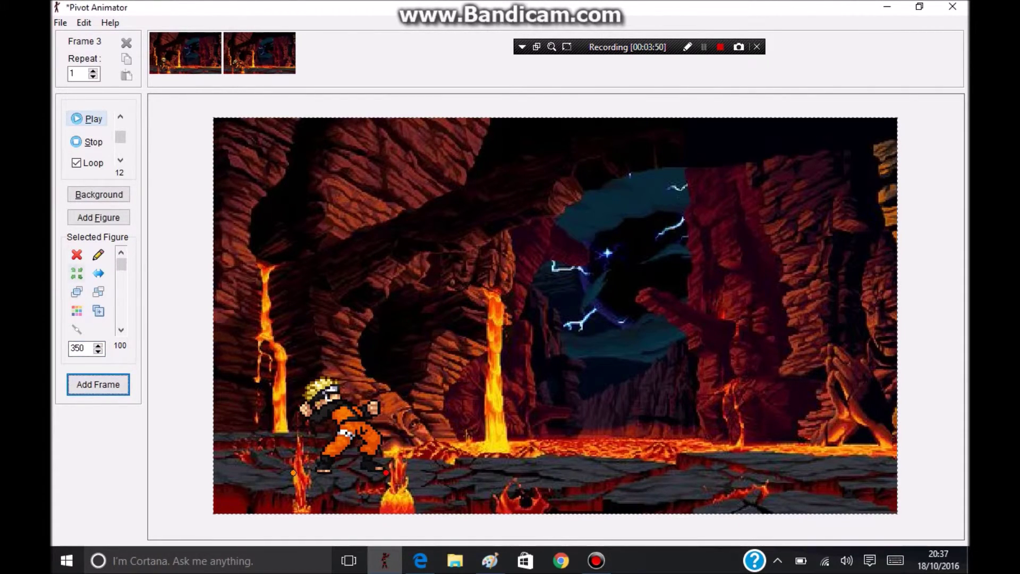
Replace the pose with 'naruto headbutt 2' at scale 350 on the floor and add a frame
click(77, 254)
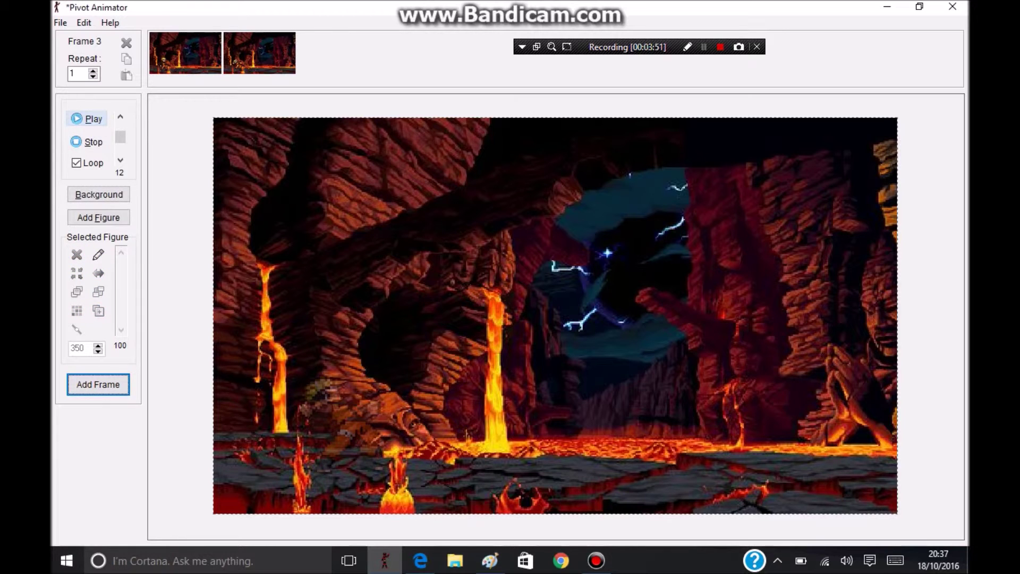
click(60, 23)
click(101, 126)
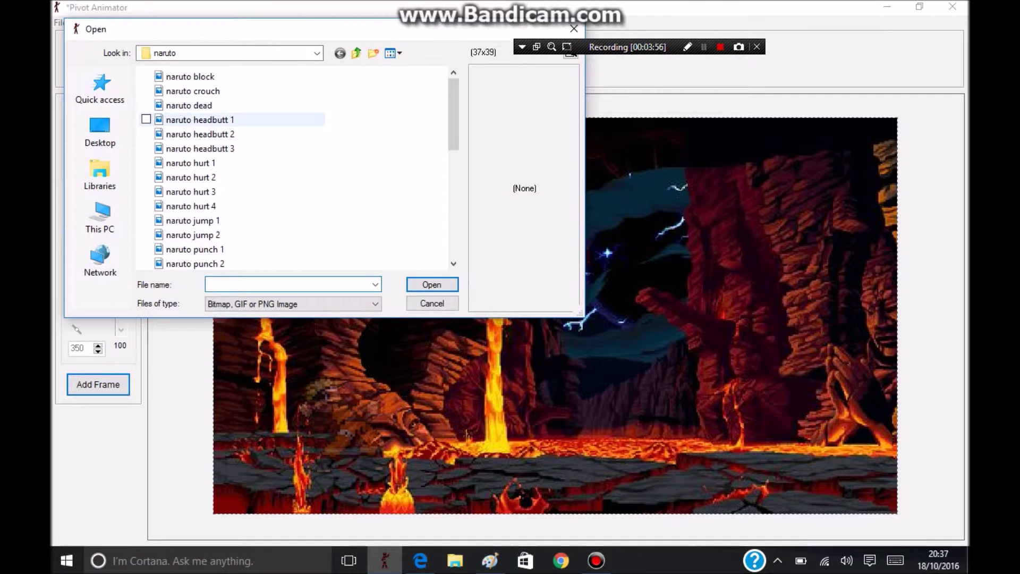
click(200, 134)
double_click(199, 134)
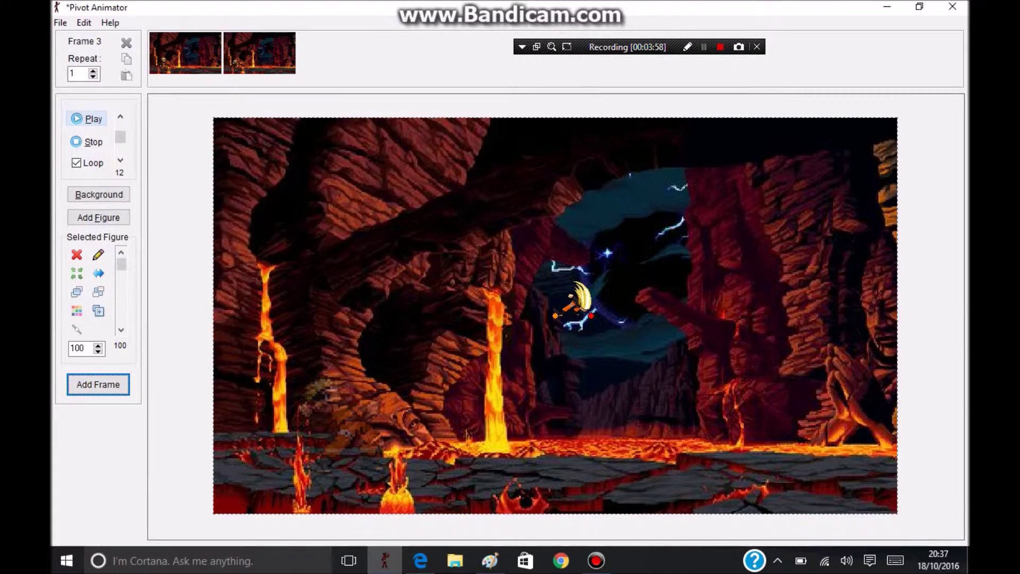
click(80, 348)
key(BackSpace)
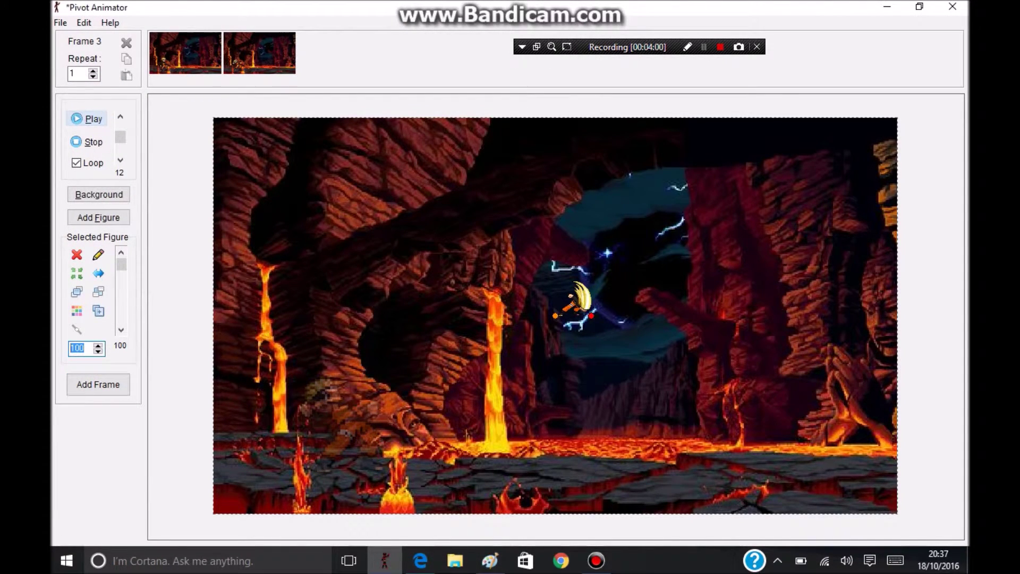
text(40)
key(Return)
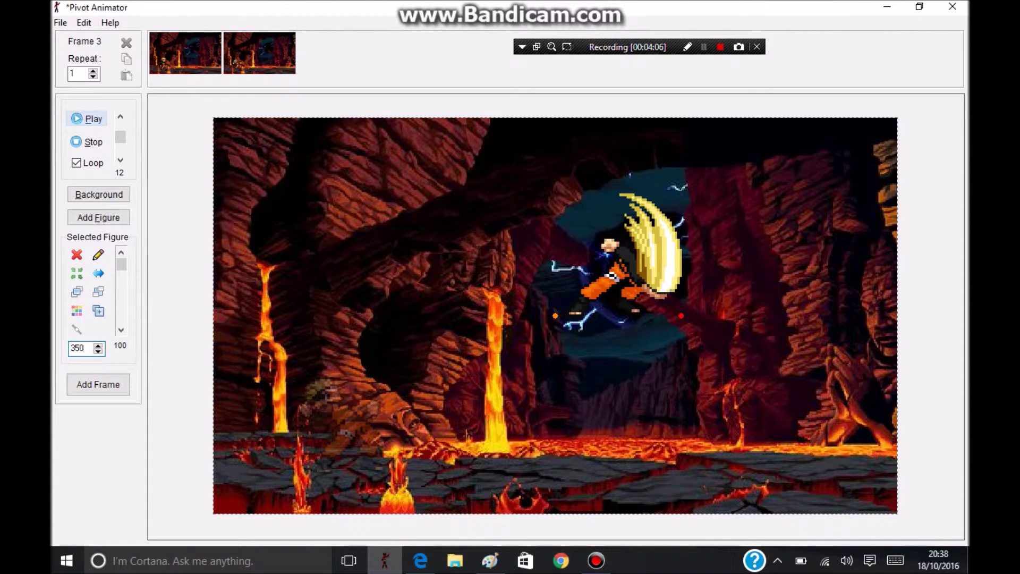
drag(680, 316, 428, 474)
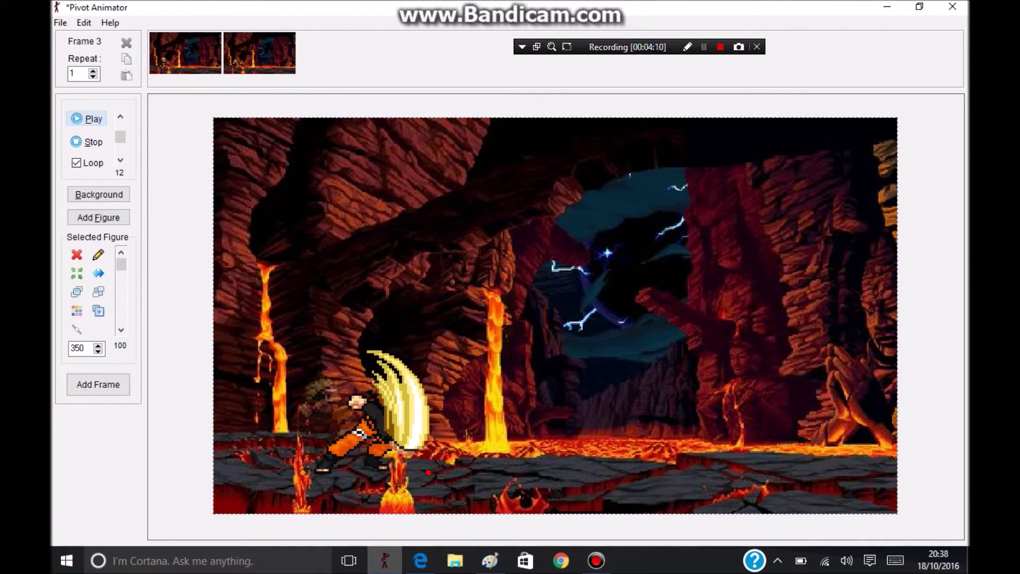
click(98, 385)
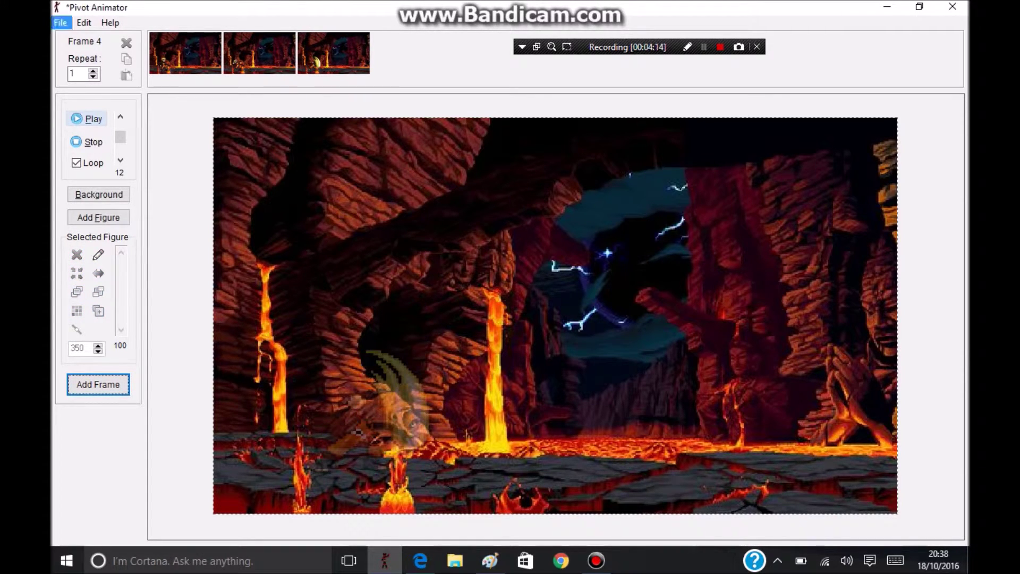
Load 'naruto headbutt 3' at scale 350, place it on the floor, and add a frame
click(60, 23)
click(102, 127)
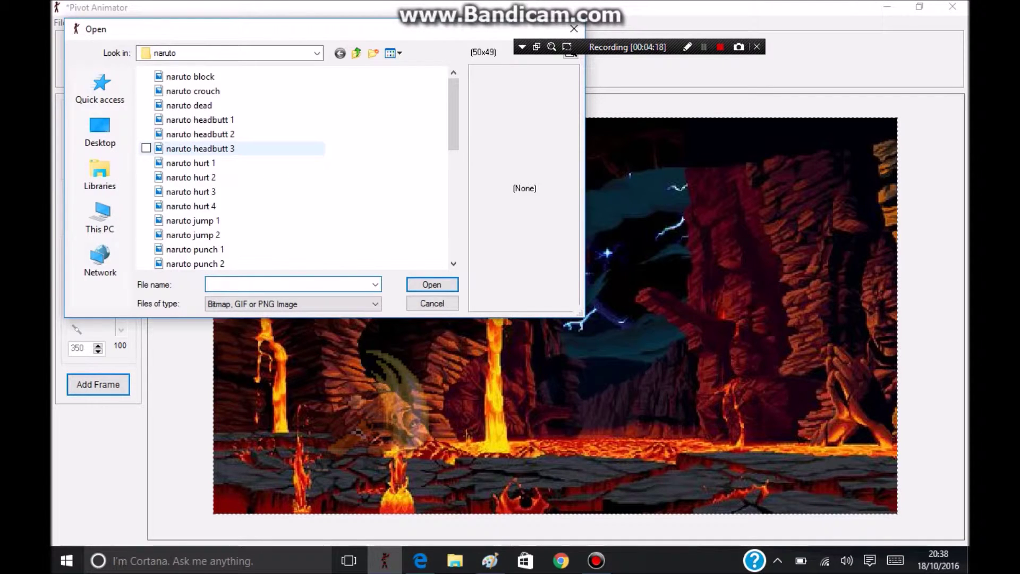
double_click(200, 149)
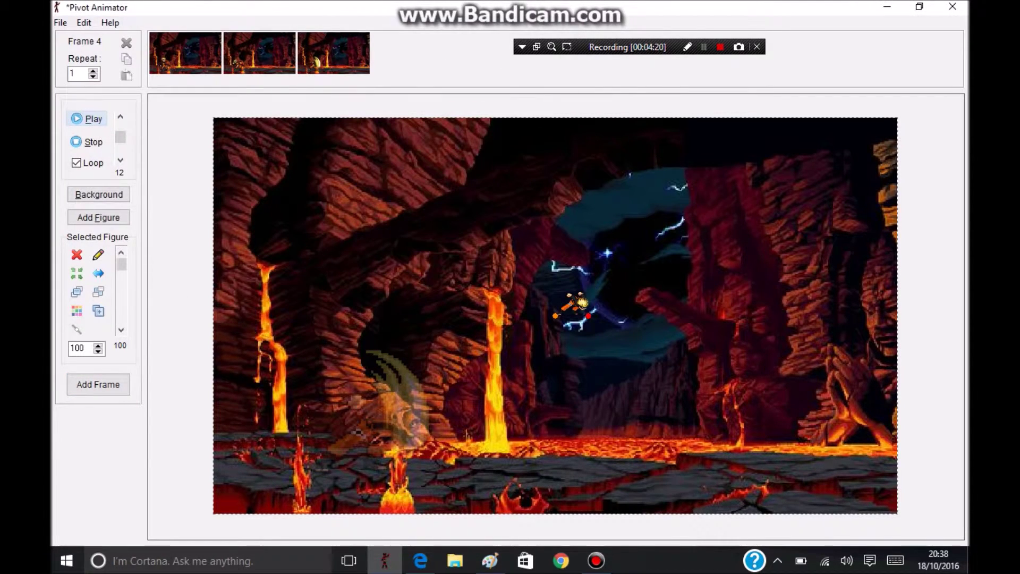
double_click(79, 347)
key(BackSpace)
text(50)
key(Return)
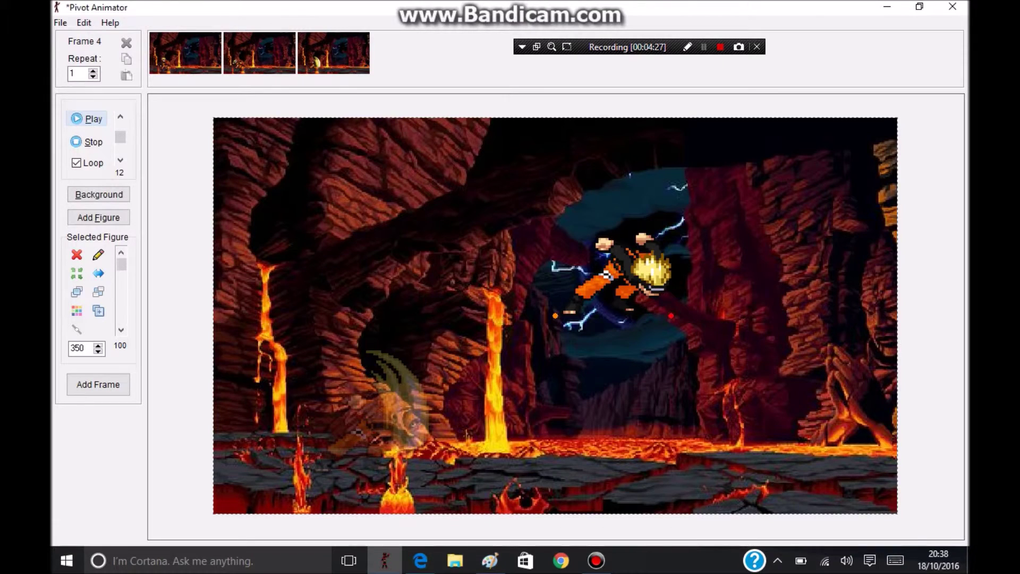
drag(670, 317, 423, 472)
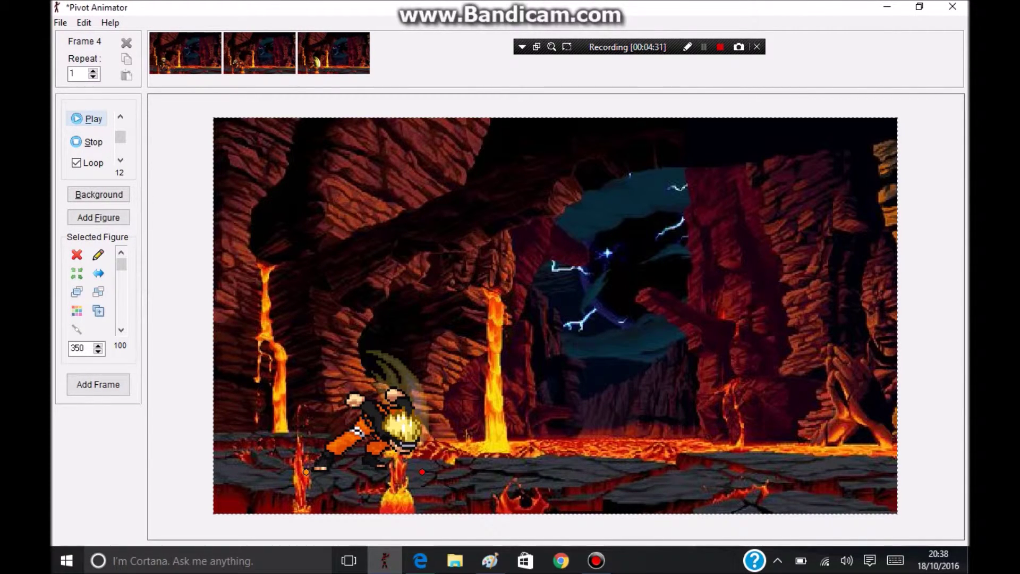
click(99, 384)
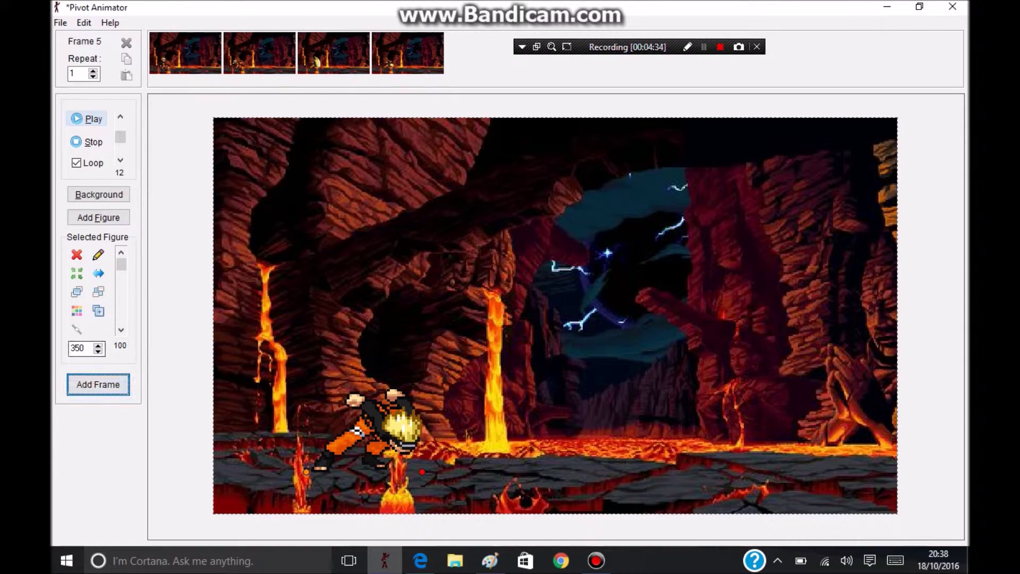
Play the looping headbutt animation, set the frame rate to 13, then stop
click(94, 118)
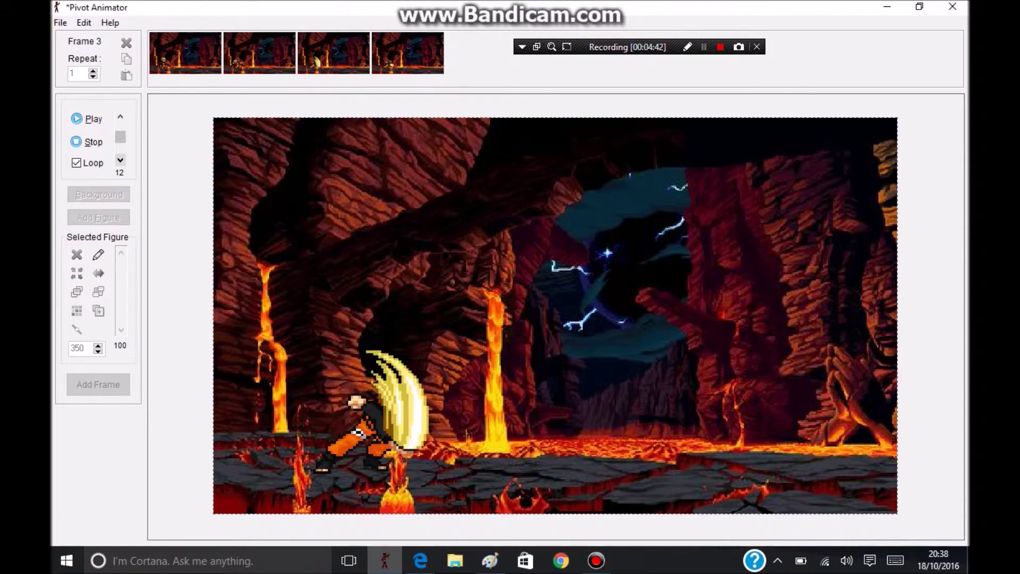
drag(121, 137, 120, 147)
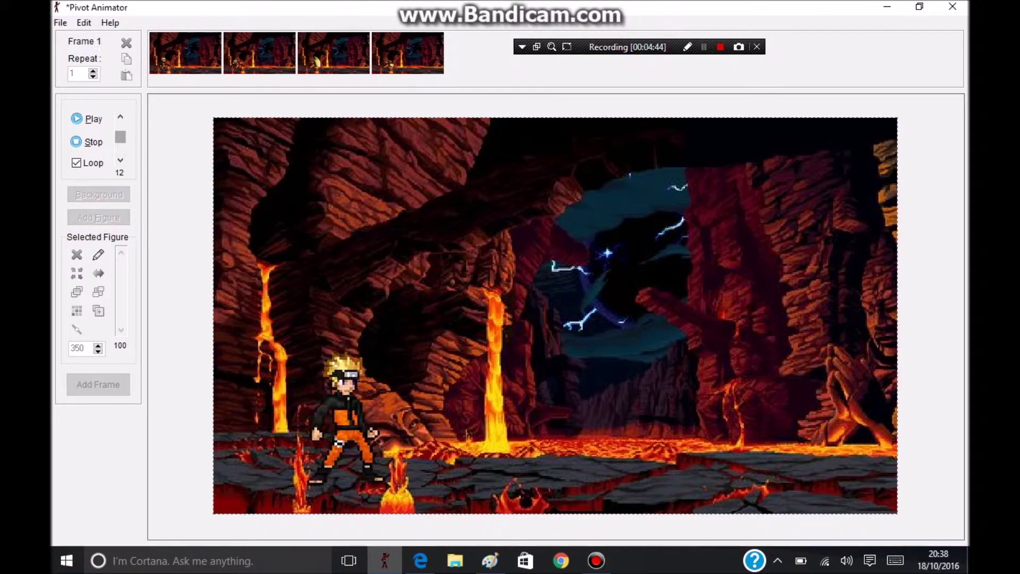
mouse_move(121, 147)
mouse_down()
mouse_move(120, 127)
mouse_move(121, 137)
mouse_up()
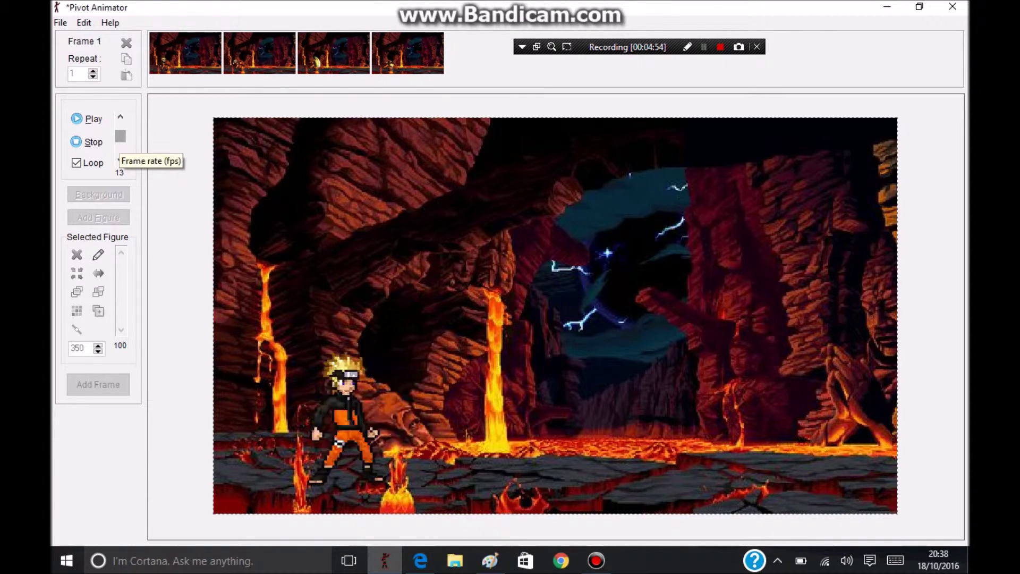
click(88, 141)
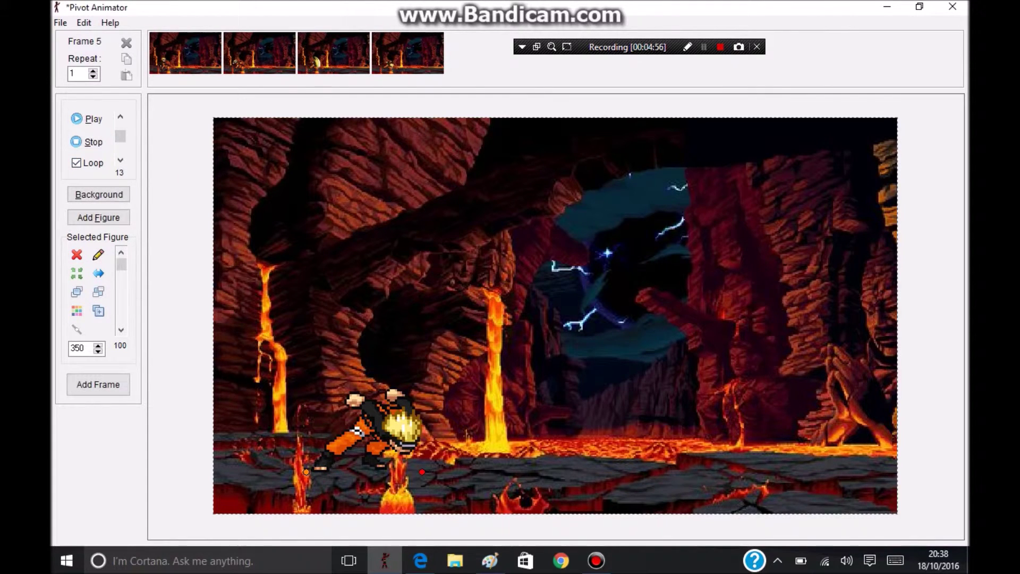
Swap in 'naruto punch 1' at scale 350 on the lower-left floor and add a frame
click(77, 254)
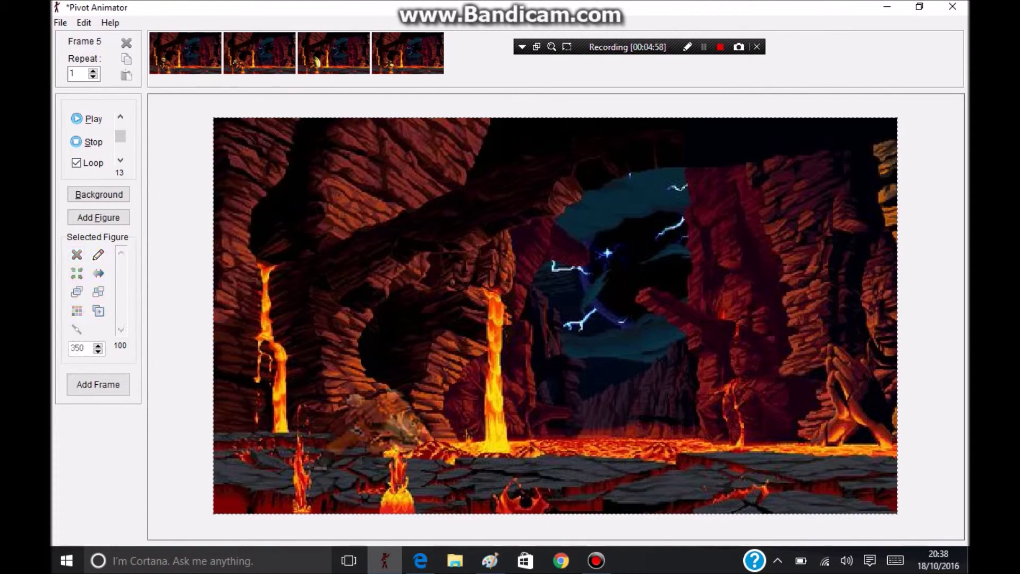
click(60, 23)
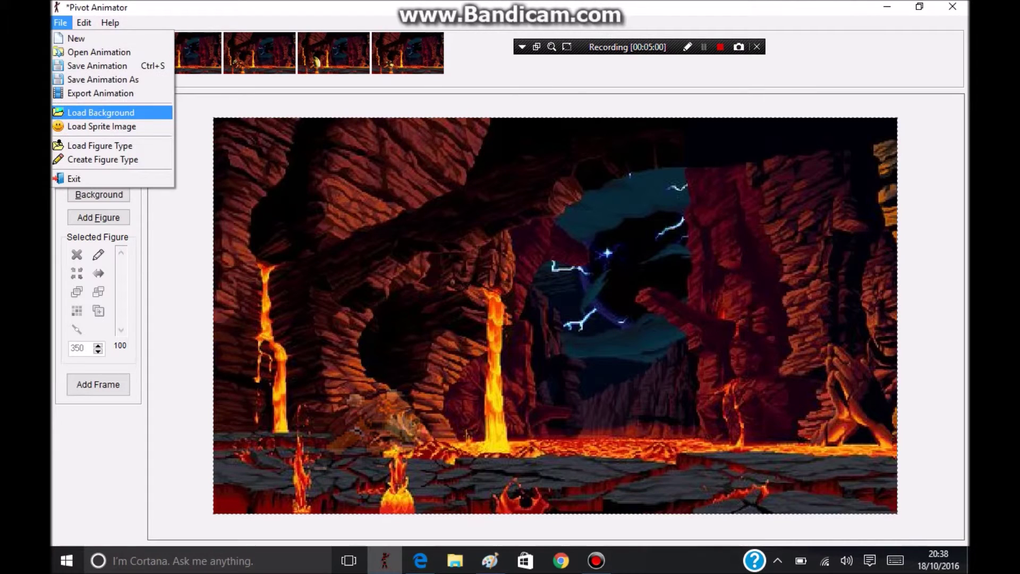
click(96, 126)
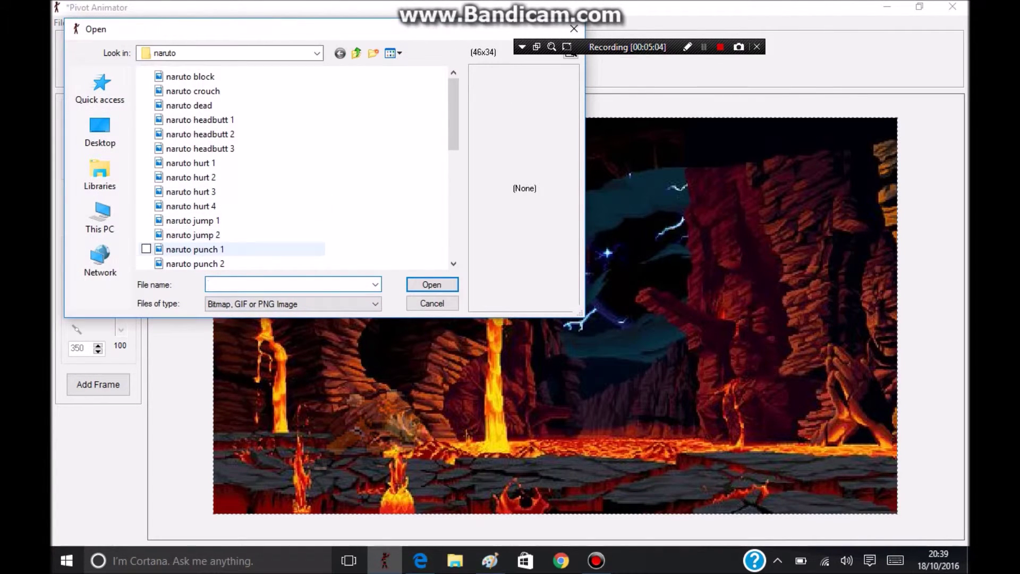
click(194, 249)
double_click(195, 250)
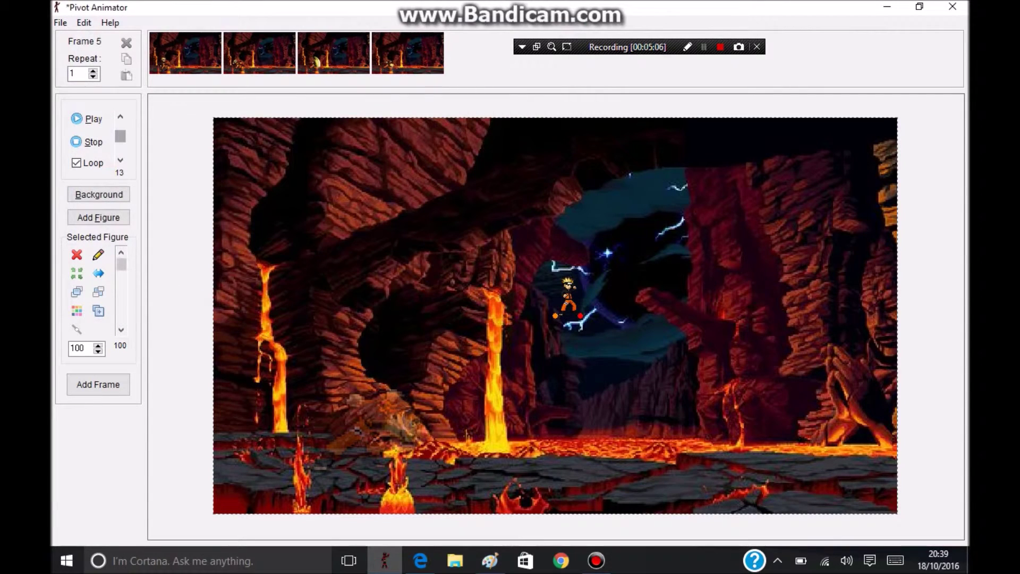
double_click(79, 348)
key(BackSpace)
text(350)
key(Return)
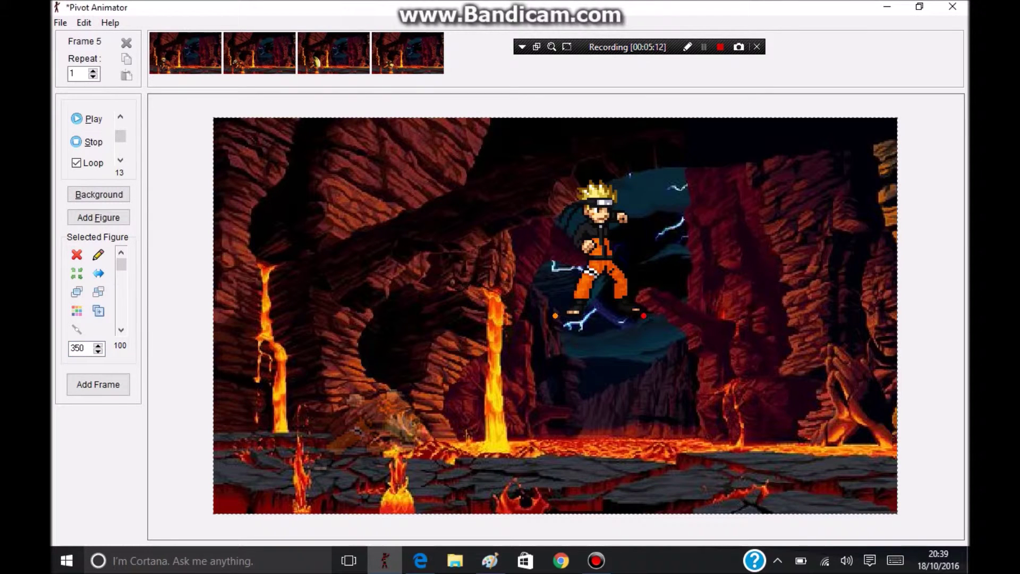
drag(597, 255, 347, 411)
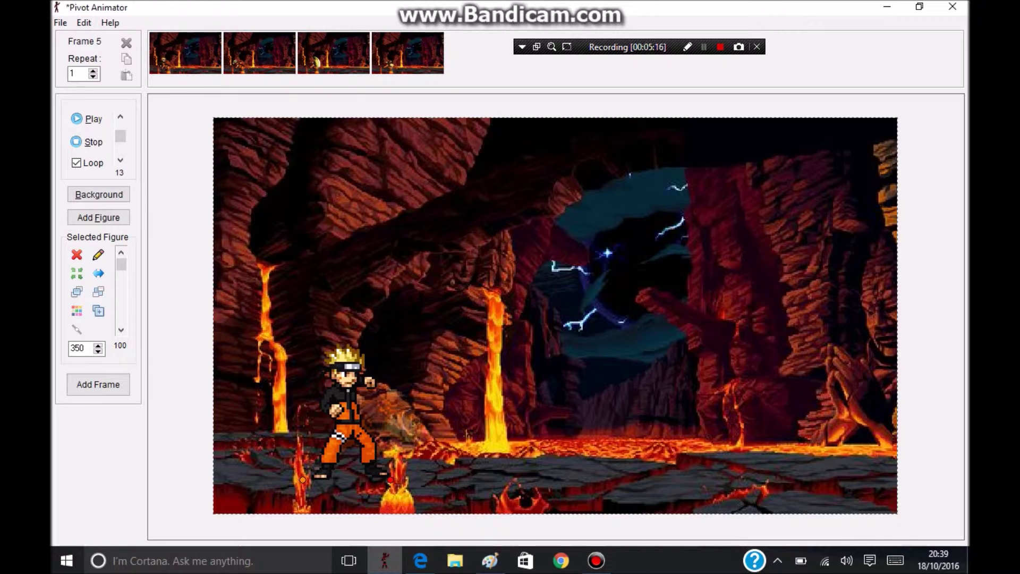
click(98, 384)
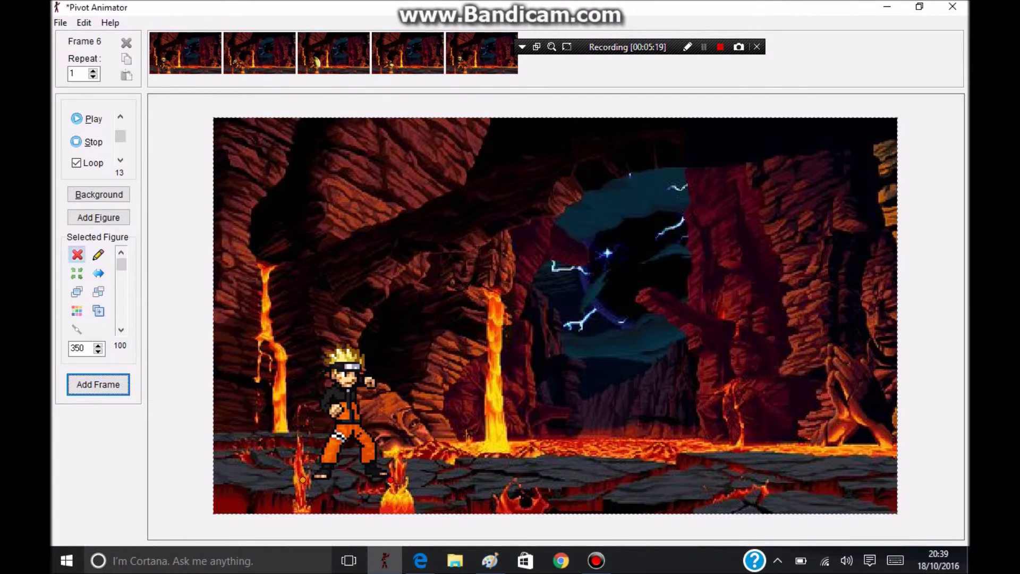
Delete the Naruto figure from frame 6 and load the 'naruto jump 2' sprite
click(77, 255)
click(61, 23)
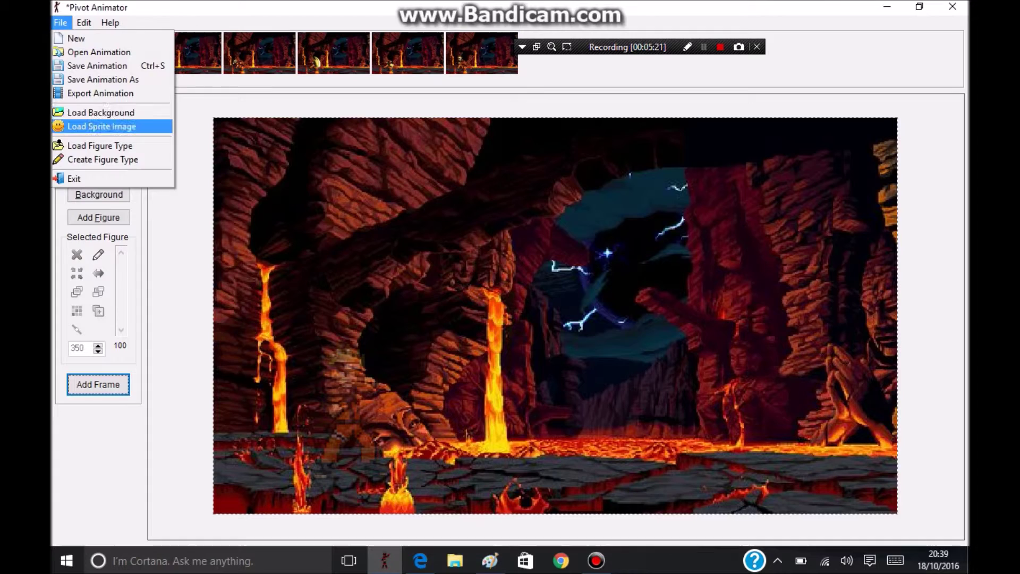
click(104, 126)
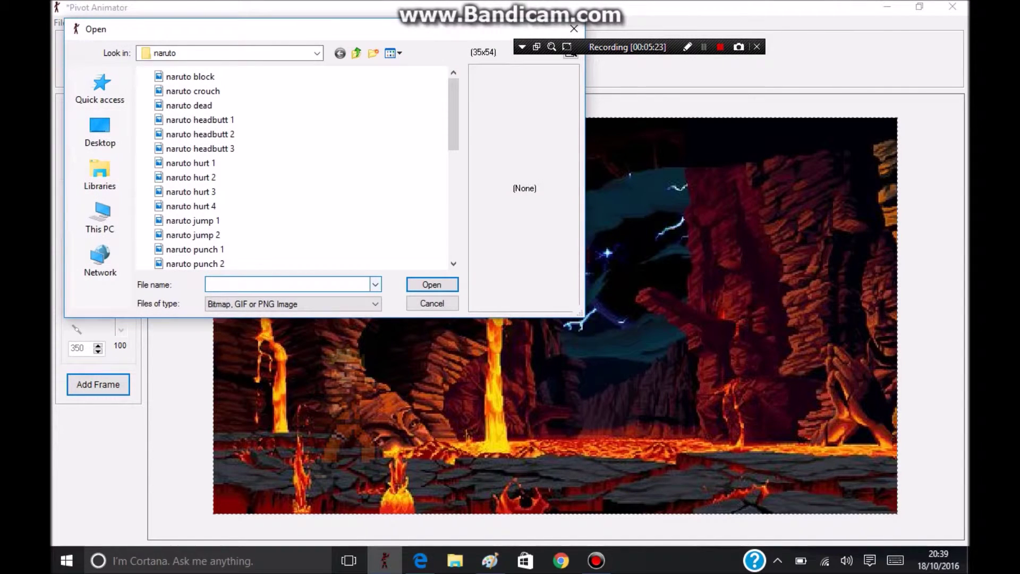
scroll(239, 159, down, 2)
scroll(238, 152, down, 1)
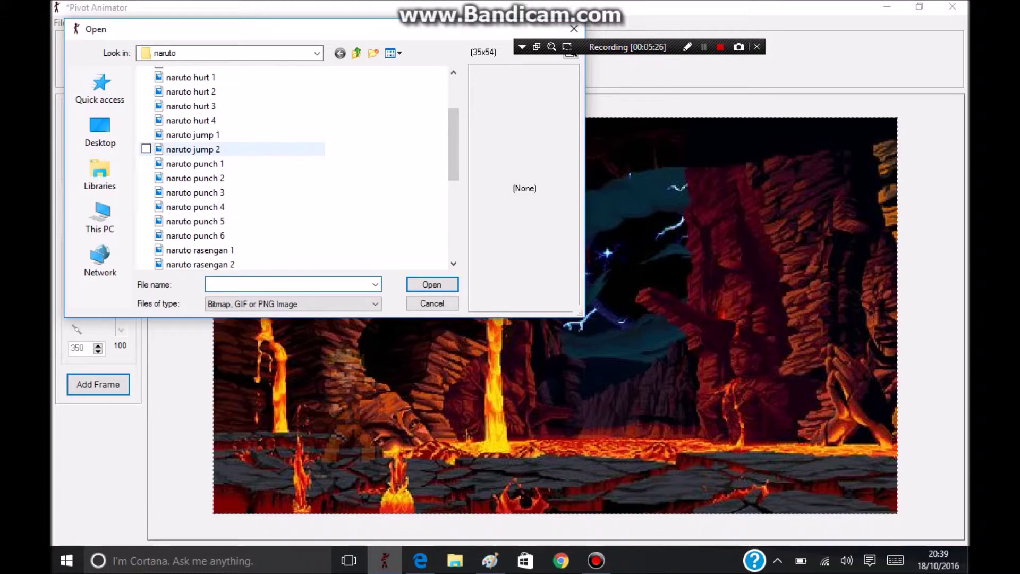
double_click(193, 149)
Delete the mistaken jump sprite, keeping 'naruto jump 2' among the figure types
double_click(77, 347)
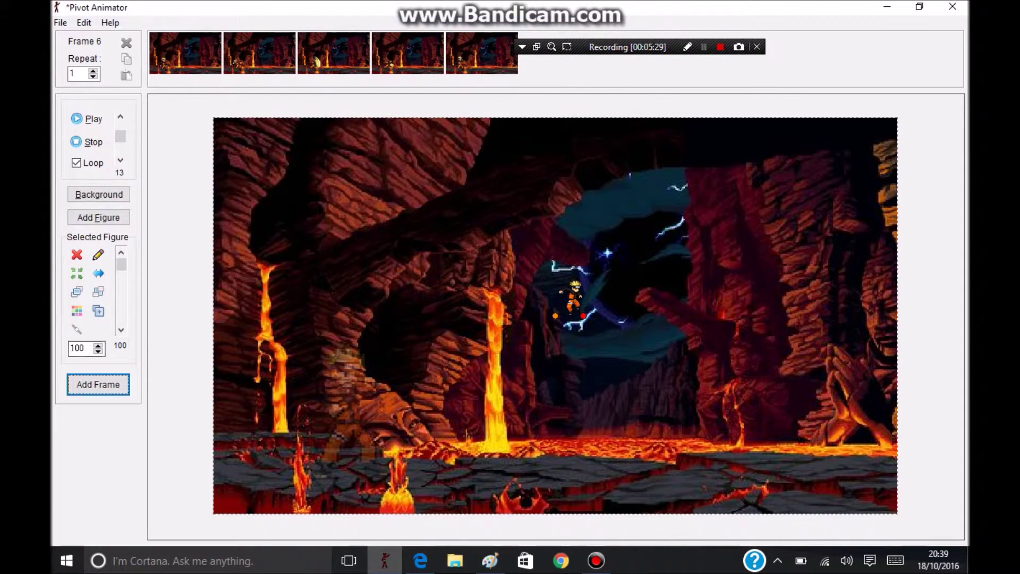
click(76, 254)
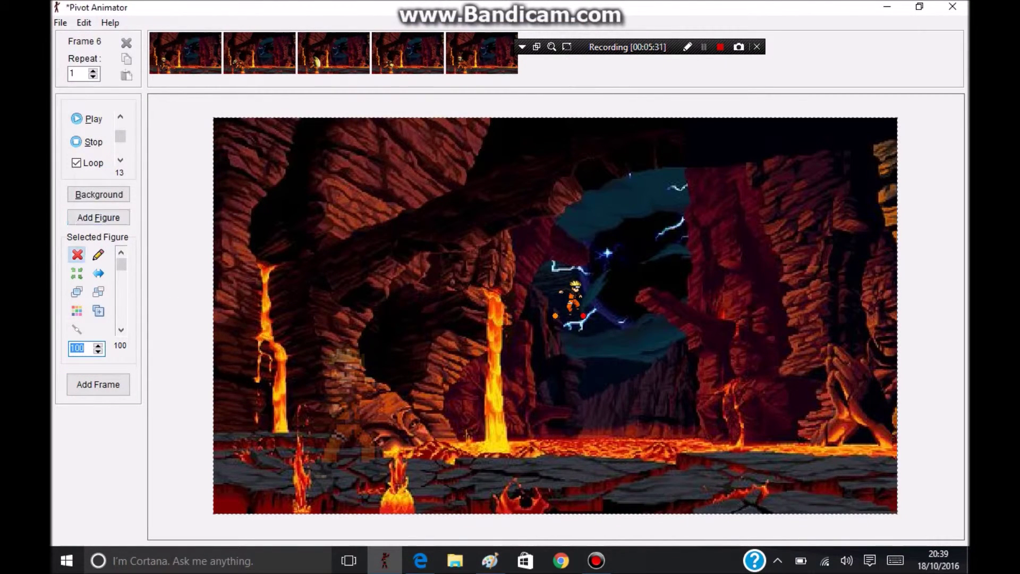
click(647, 328)
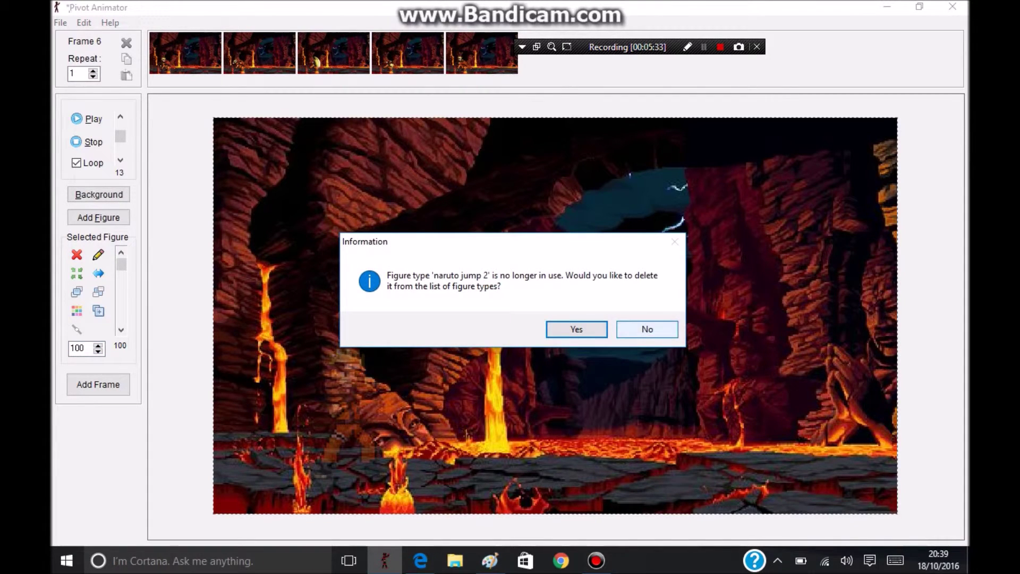
click(59, 22)
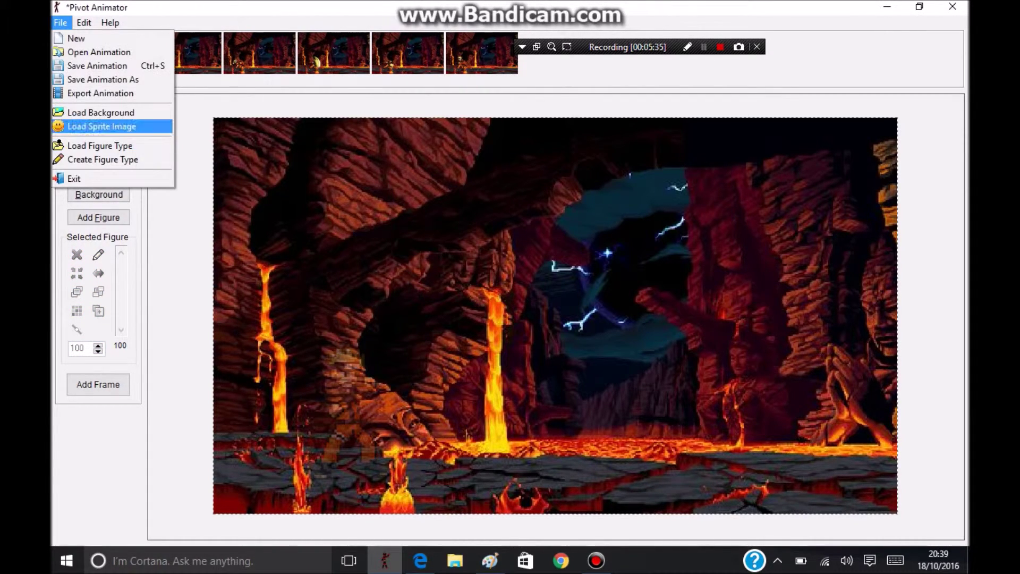
Load the 'naruto punch 2' sprite onto frame 6 and focus its size value
click(104, 128)
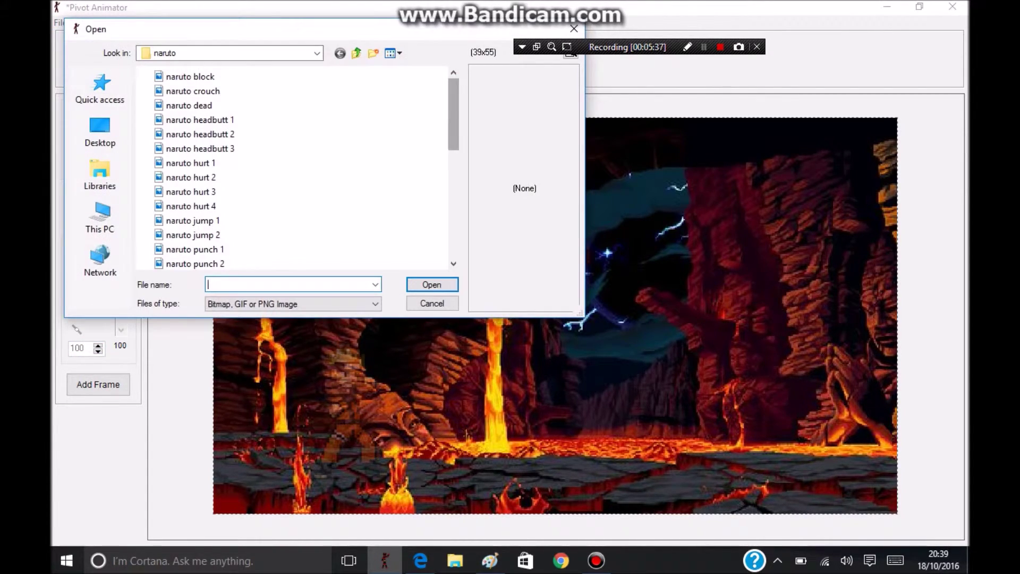
scroll(303, 167, down, 1)
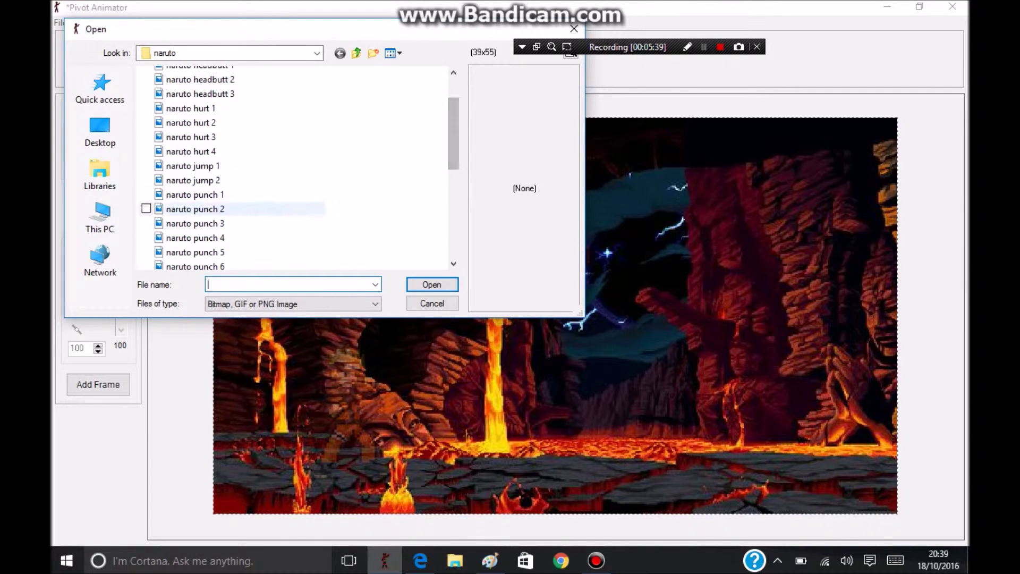
click(195, 208)
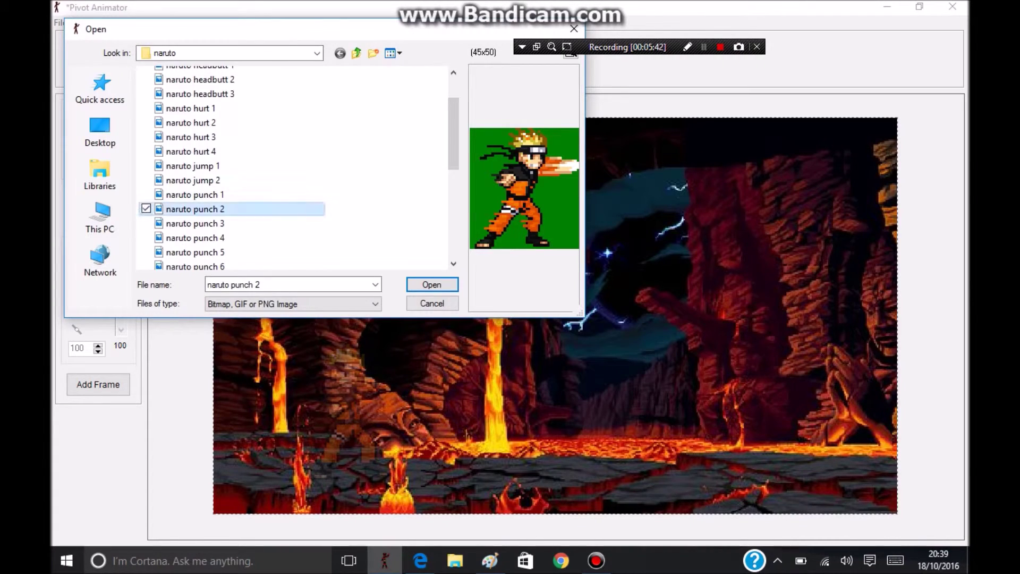
double_click(195, 209)
click(78, 347)
text(350)
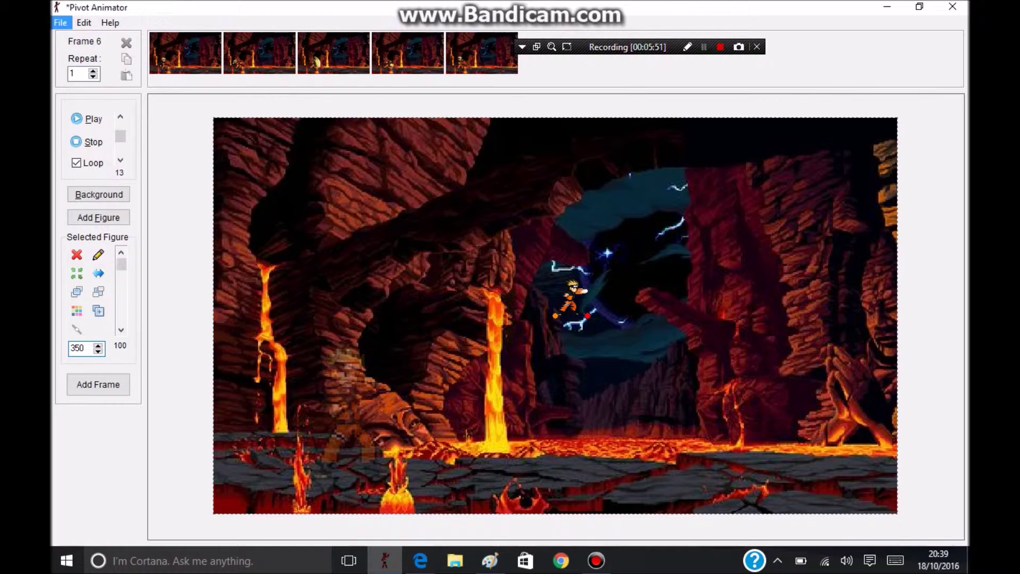
Scale the punch 2 sprite to 350 and drag it onto the lower-left cave floor
click(83, 22)
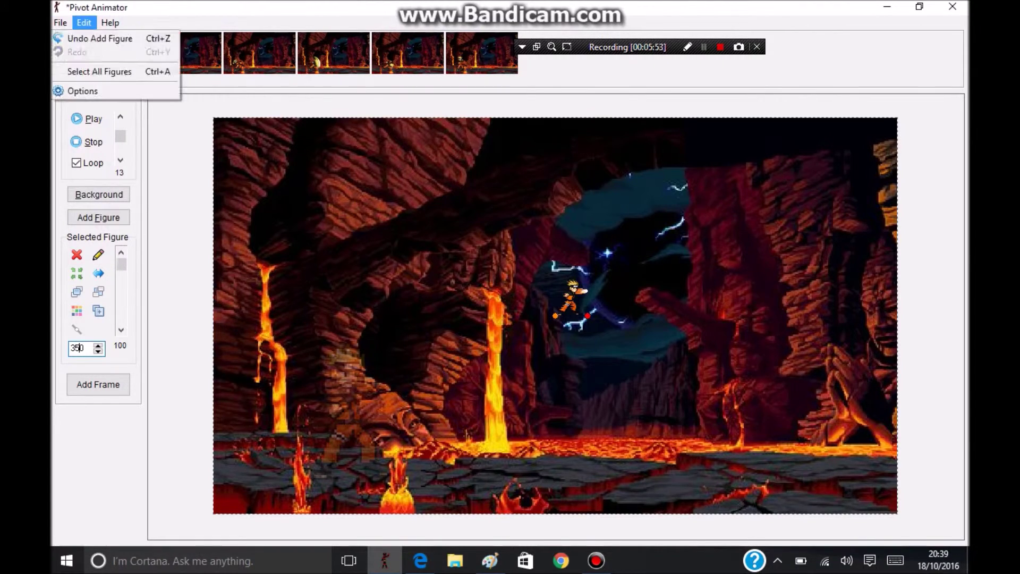
click(72, 91)
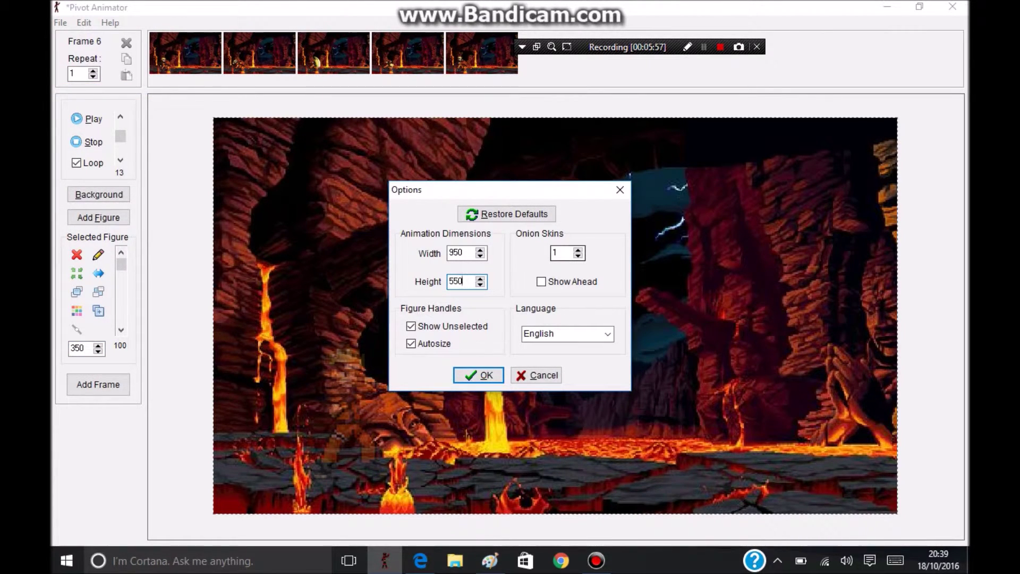
key(Return)
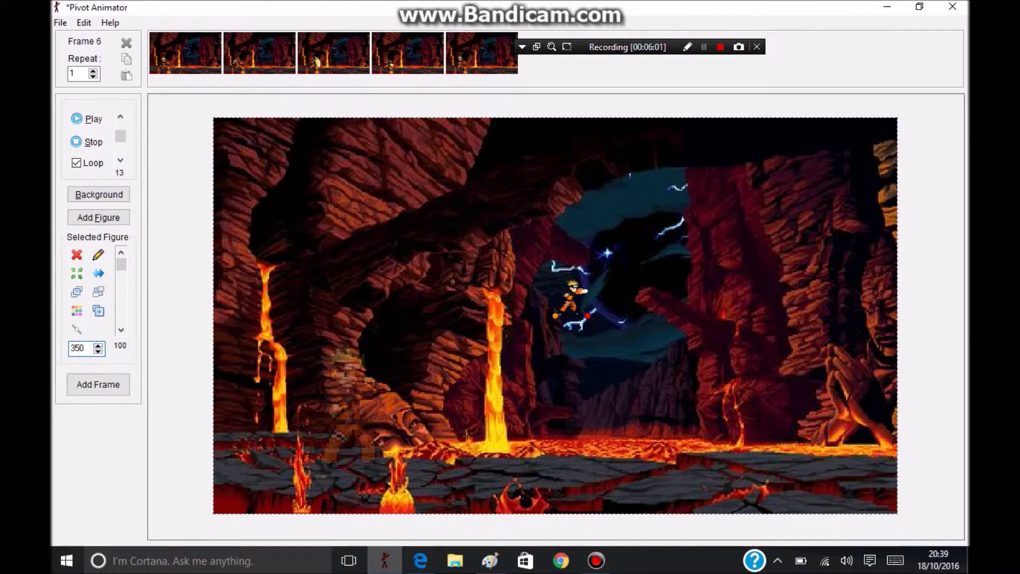
key(Return)
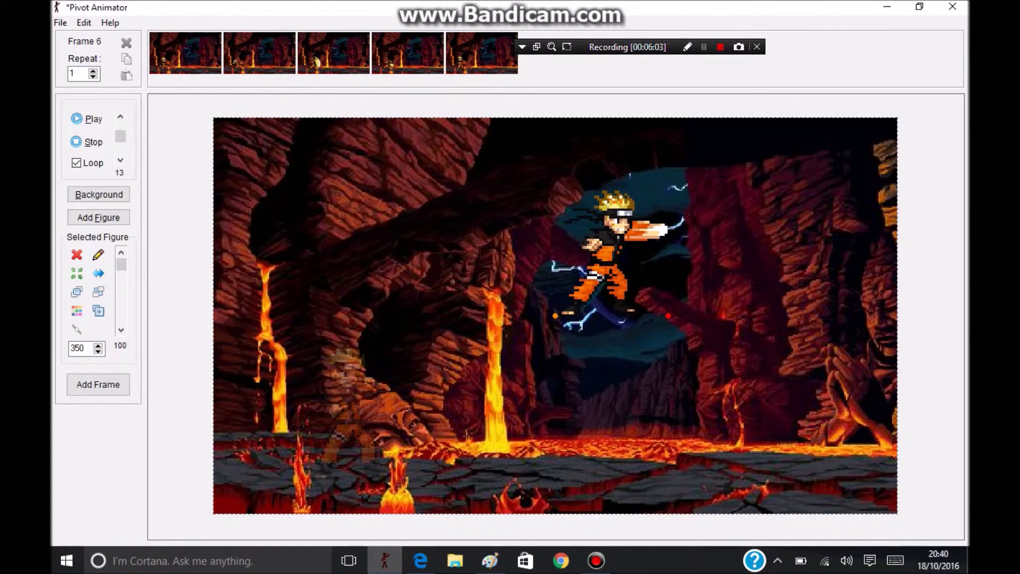
drag(614, 239, 377, 394)
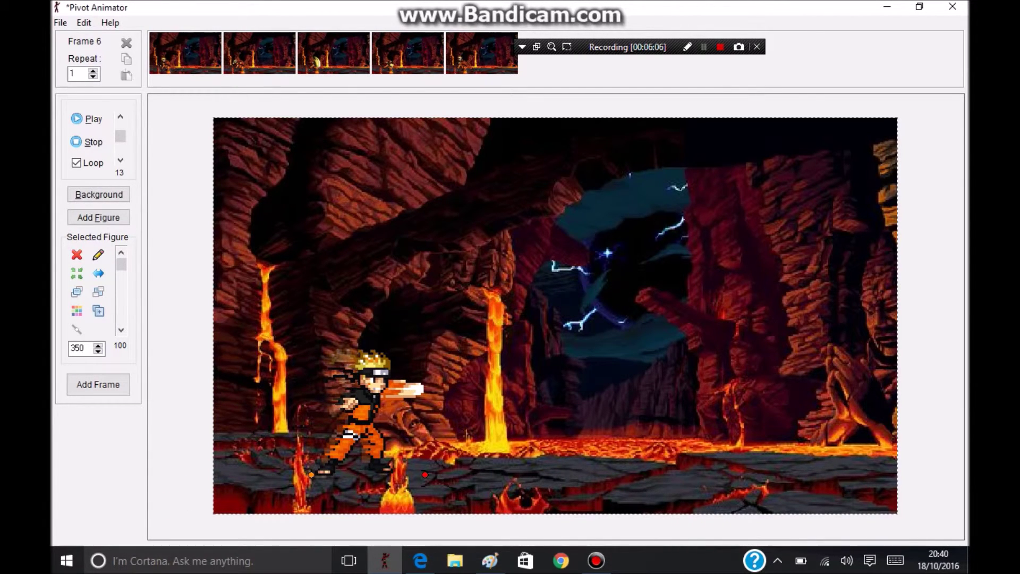
Add frame 7 and load the next Naruto punch sprite onto it
click(98, 384)
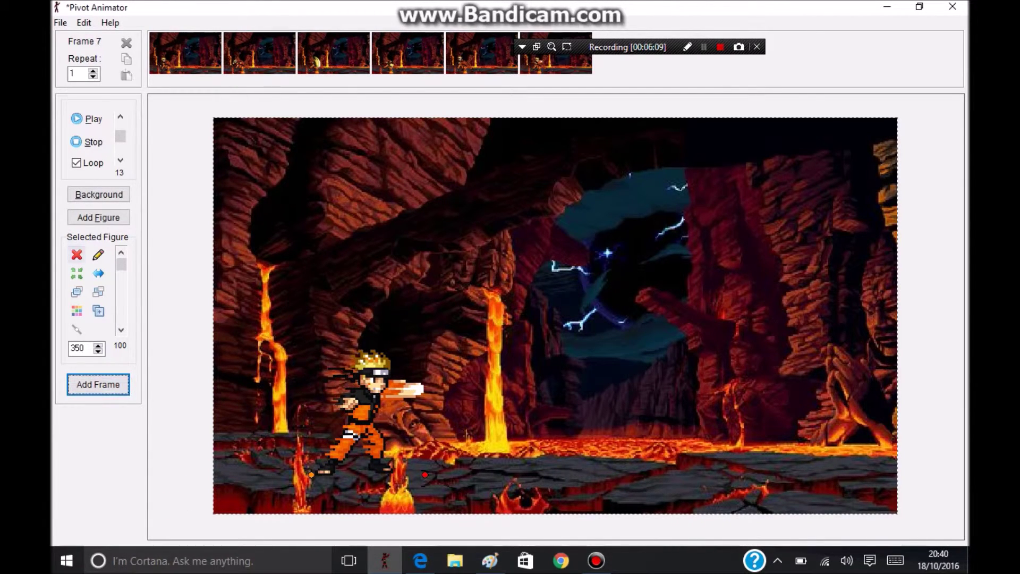
click(59, 22)
click(84, 108)
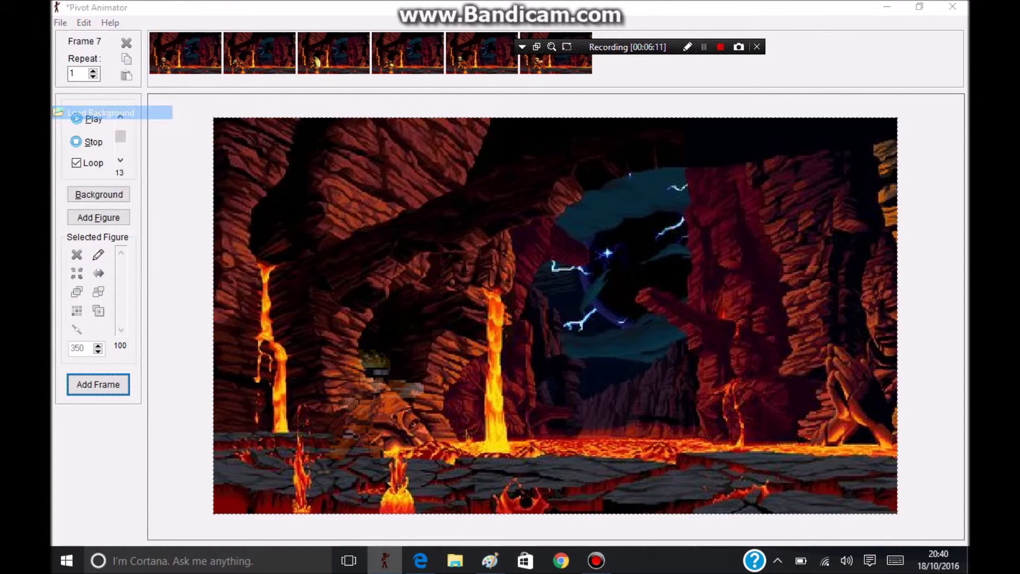
click(572, 29)
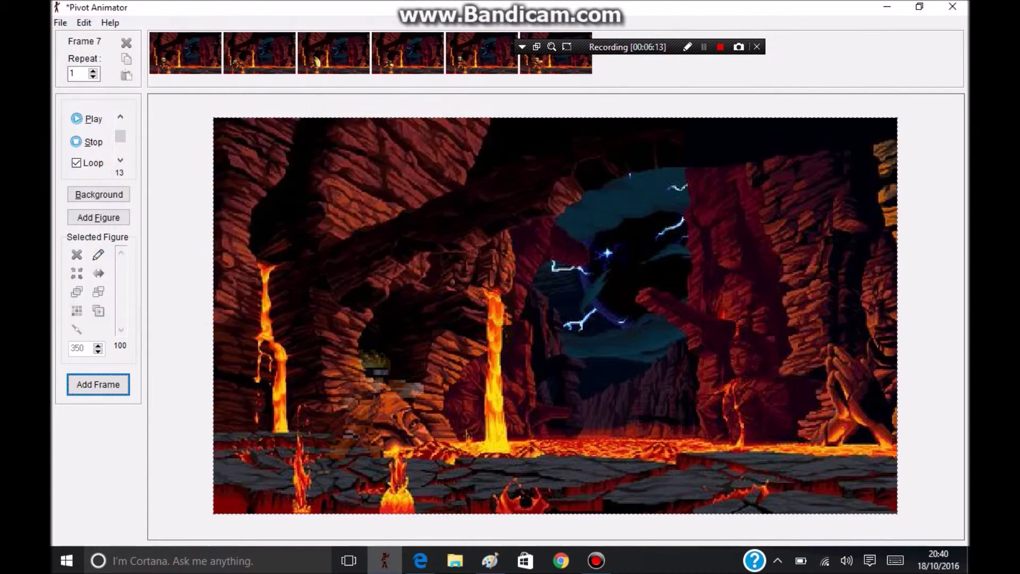
click(60, 23)
click(101, 127)
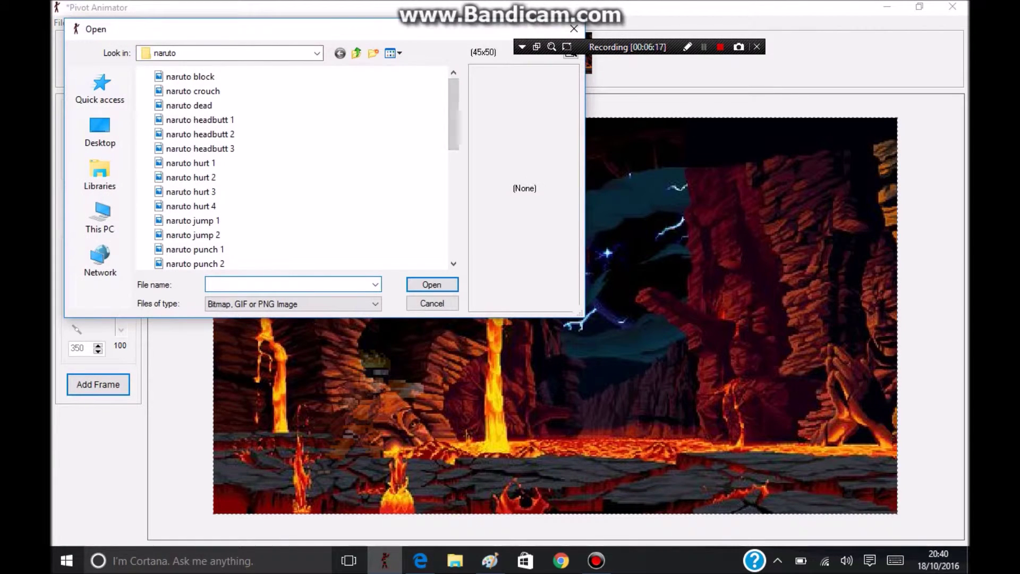
scroll(239, 160, down, 2)
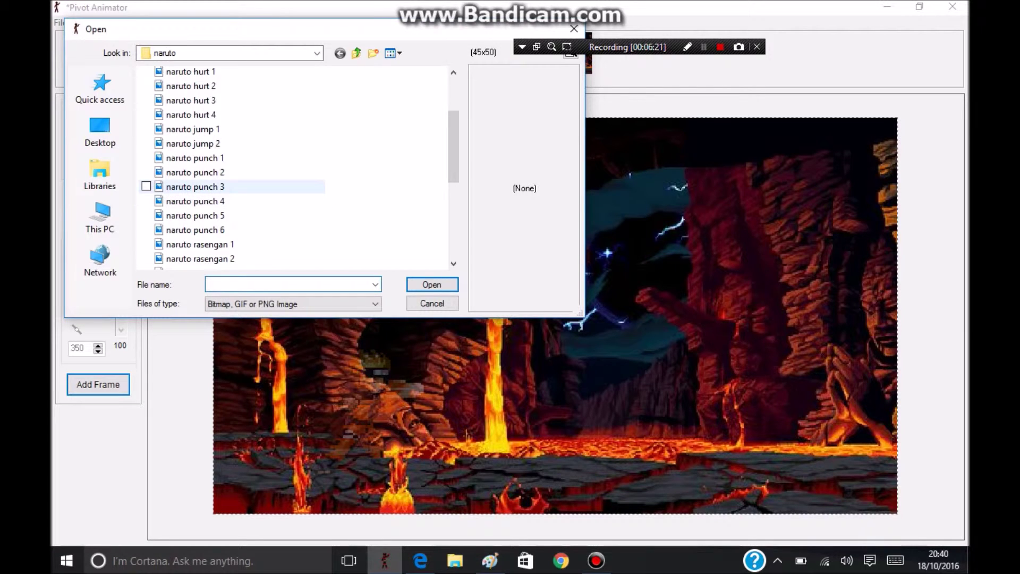
double_click(195, 187)
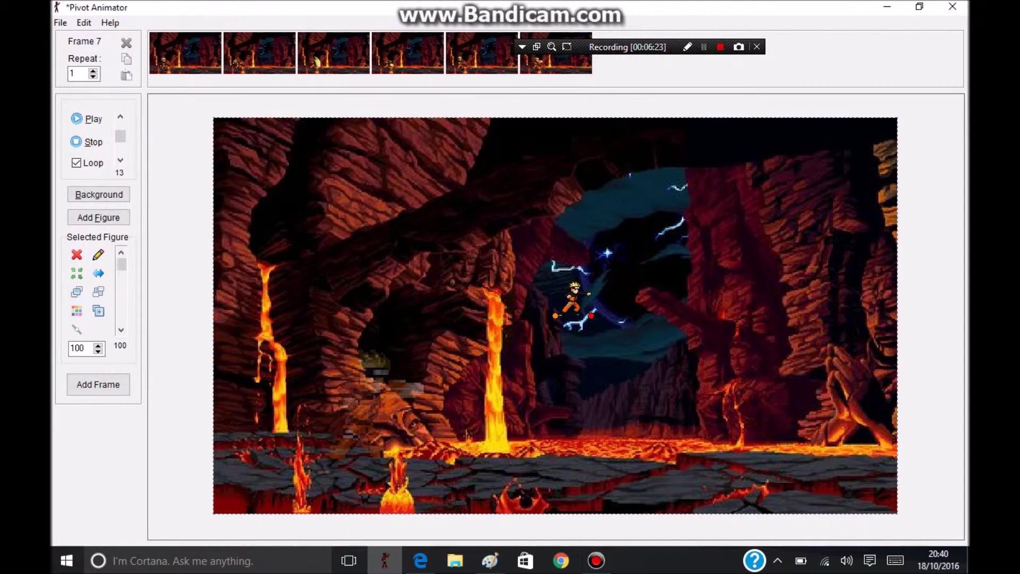
Resize the punch sprite to 350, move it onto the cave floor, and add frame 8
double_click(80, 348)
key(BackSpace)
text(50)
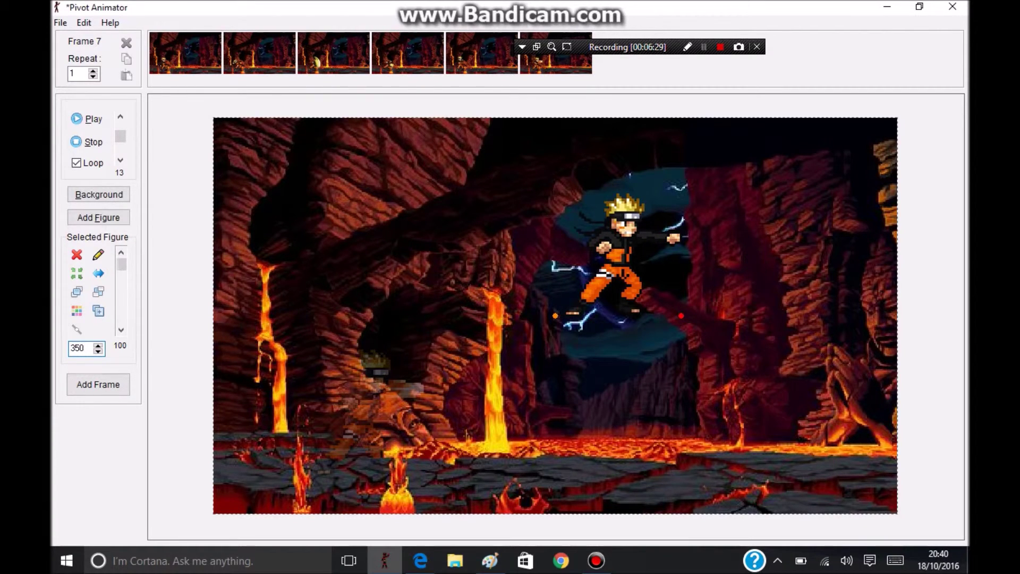
drag(622, 263, 450, 379)
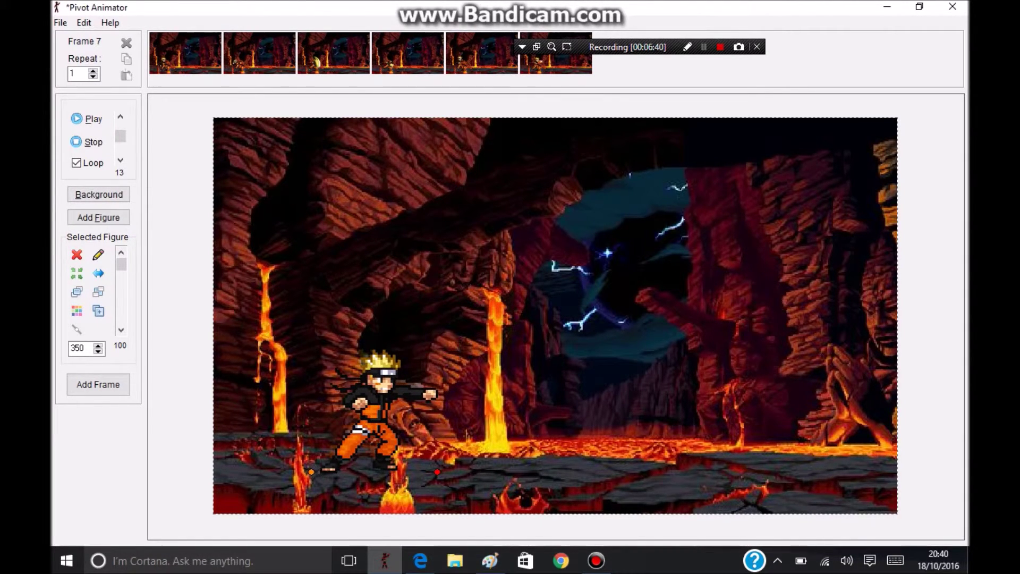
click(97, 384)
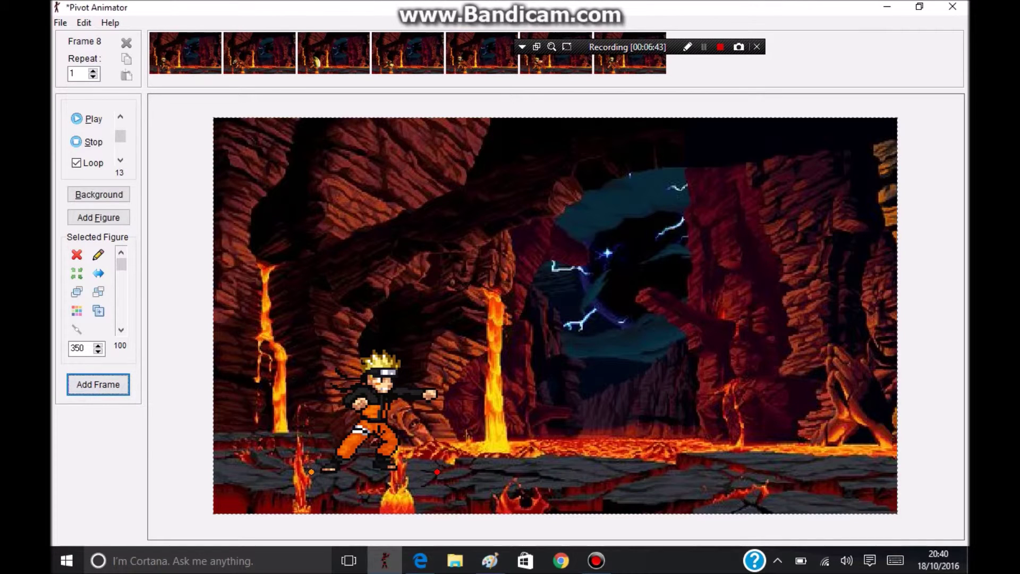
Play the animation to preview it, then stop playback
click(87, 118)
click(87, 118)
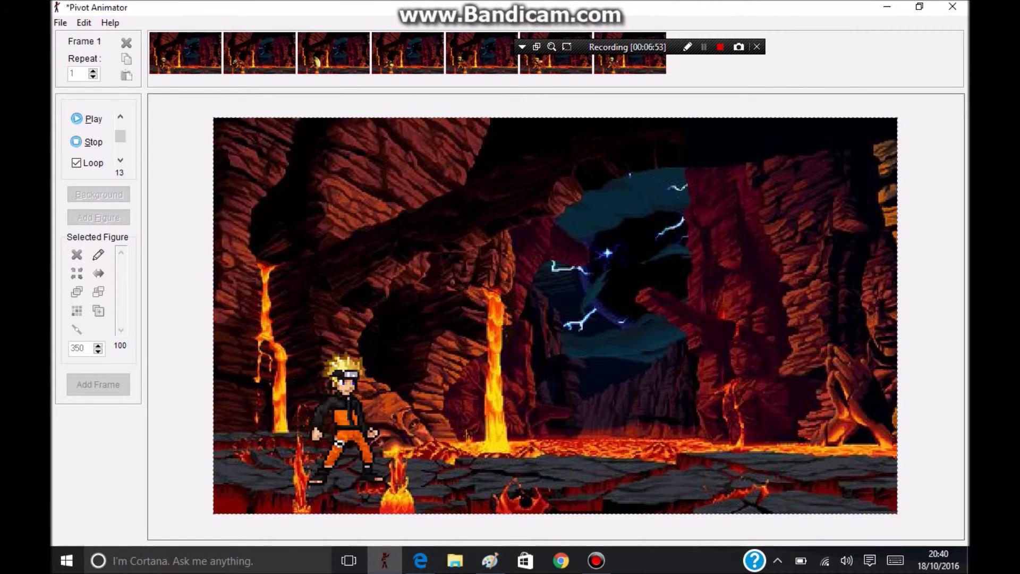
click(89, 142)
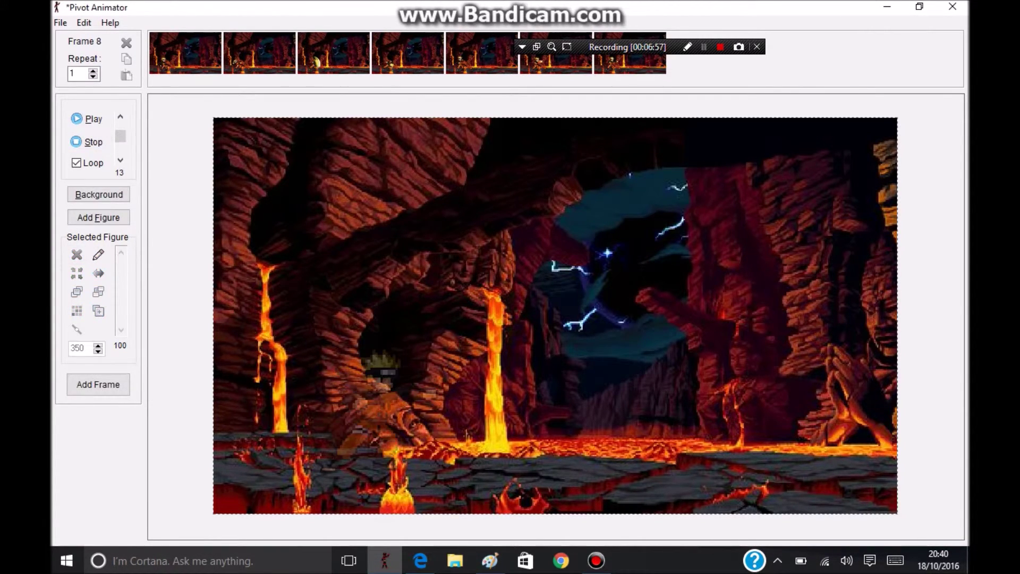
Load 'naruto punch 4' at scale 350 onto the lower-left floor, then add frame 9
click(61, 22)
click(103, 127)
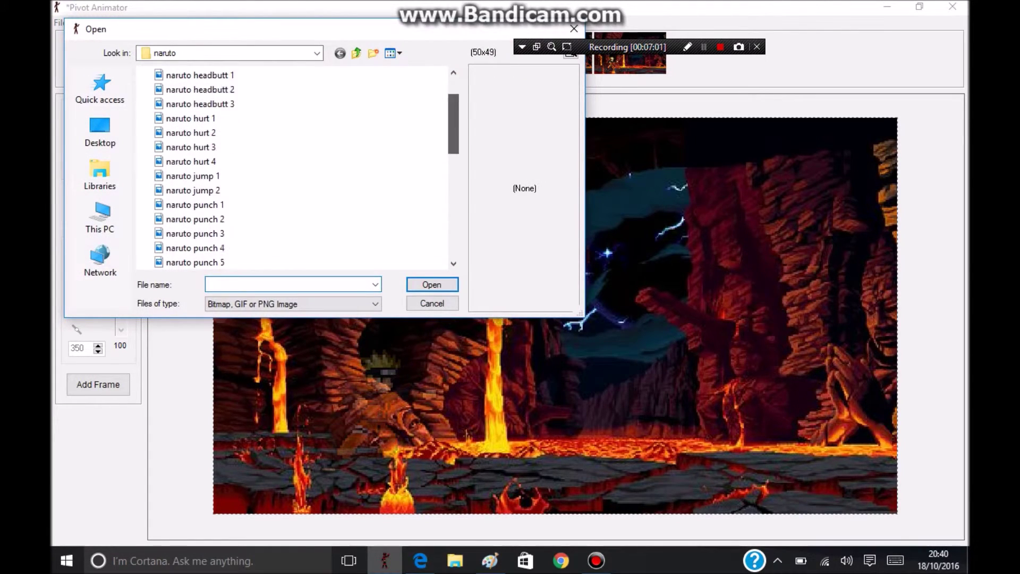
scroll(240, 160, down, 2)
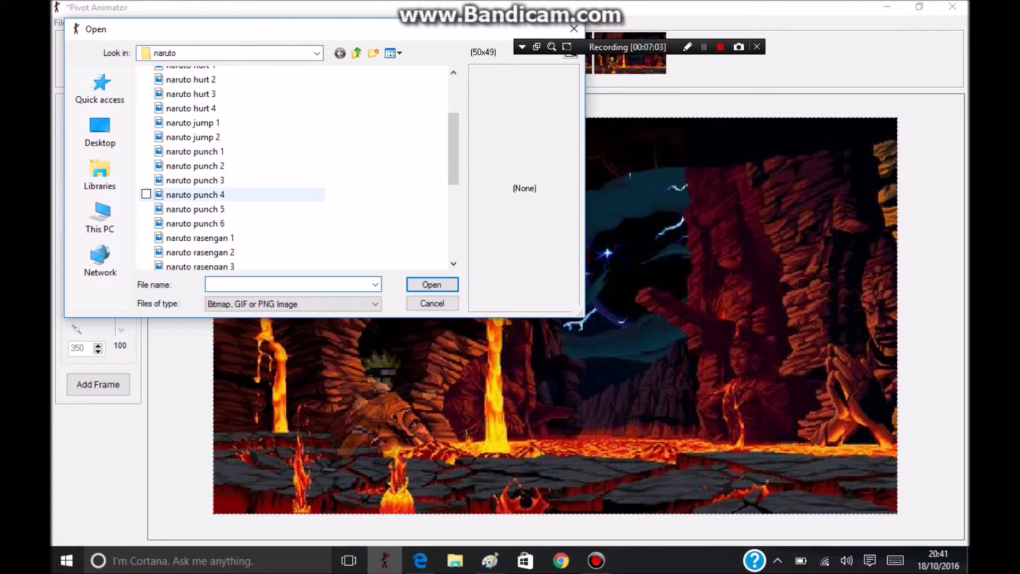
double_click(192, 195)
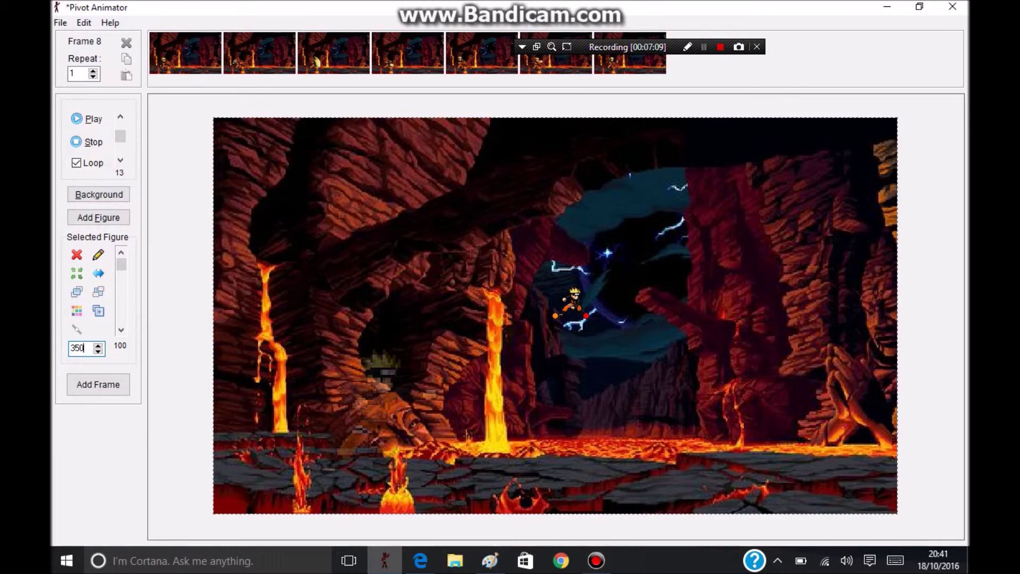
key(Return)
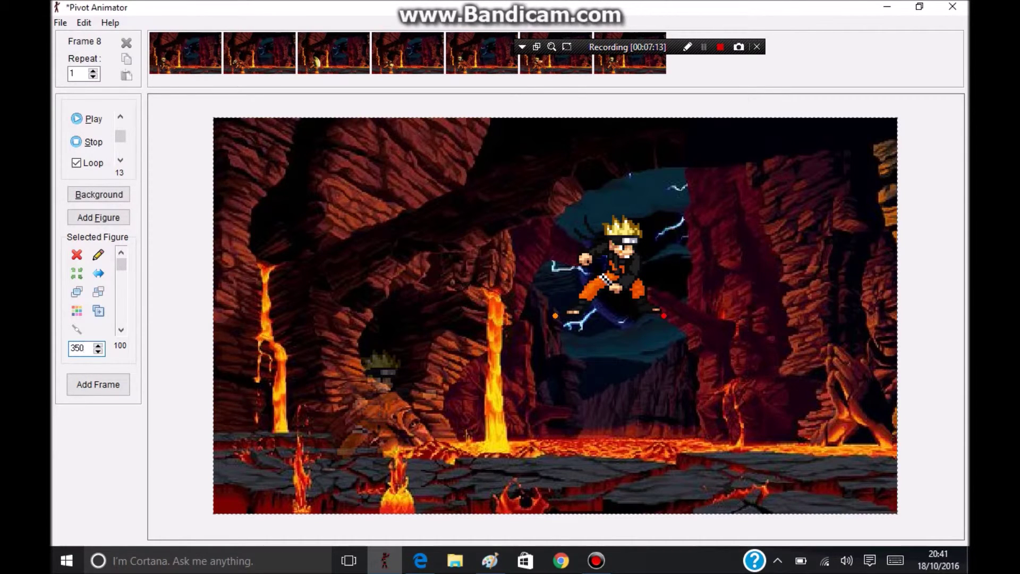
drag(605, 279, 367, 434)
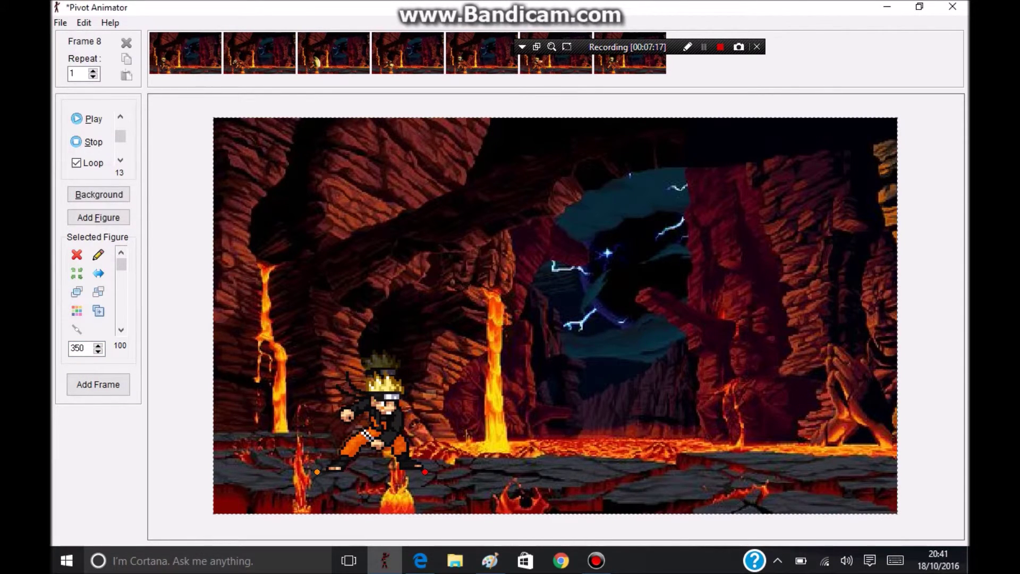
click(99, 384)
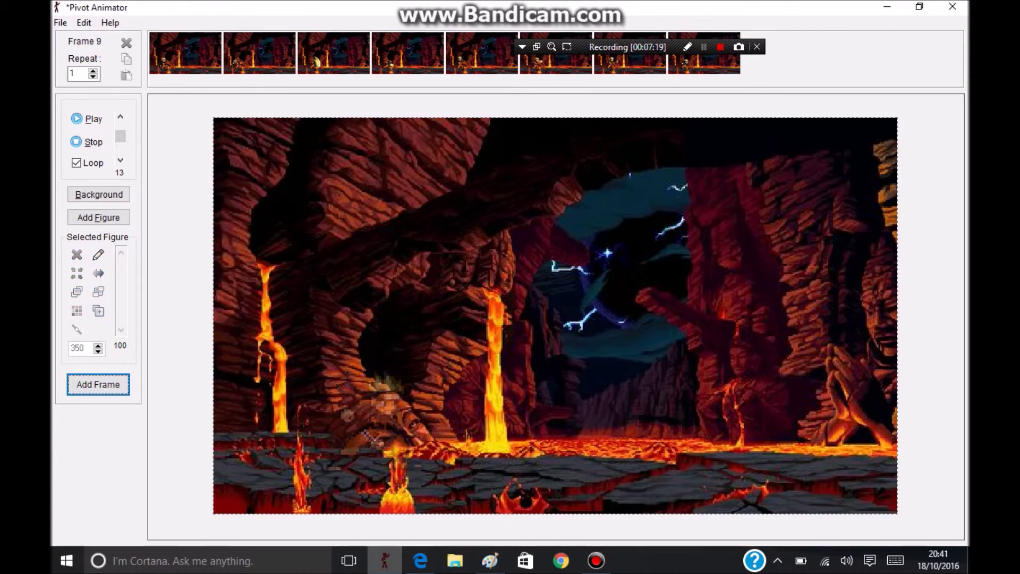
Load 'naruto punch 5' at size 350 onto the lower-left floor, then add frame 10
click(61, 22)
click(96, 124)
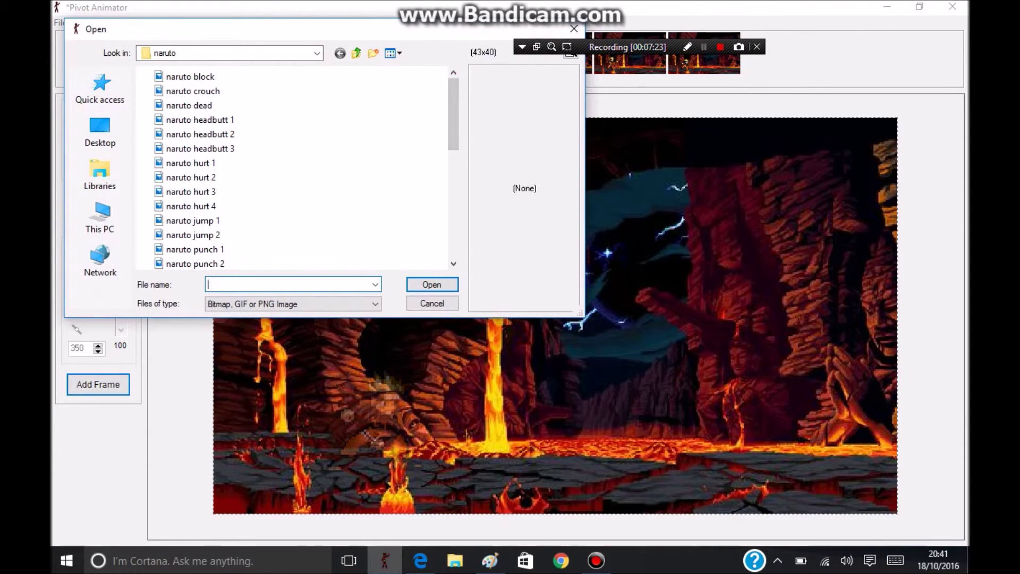
drag(453, 112, 453, 159)
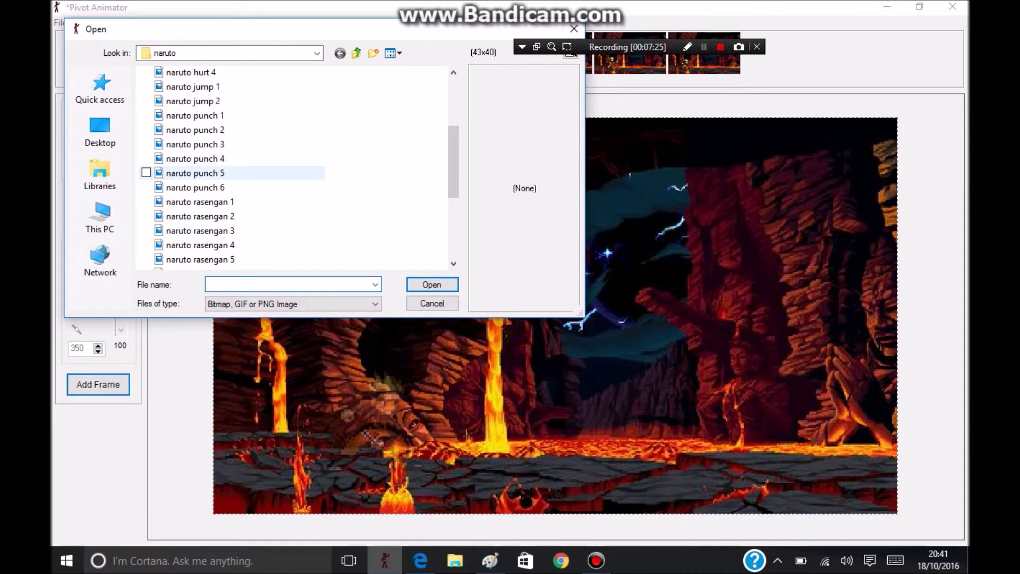
double_click(195, 173)
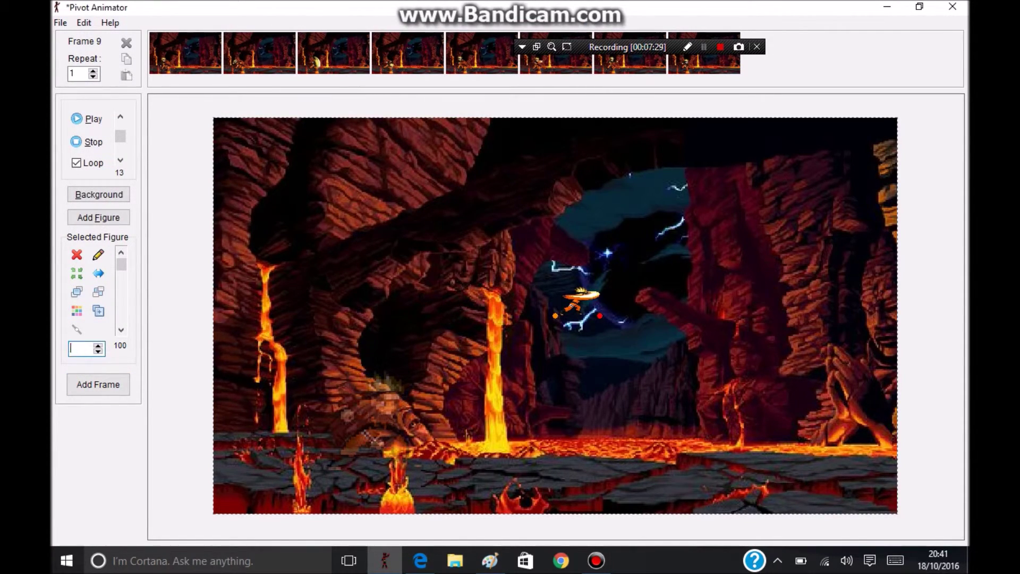
click(86, 348)
text(350)
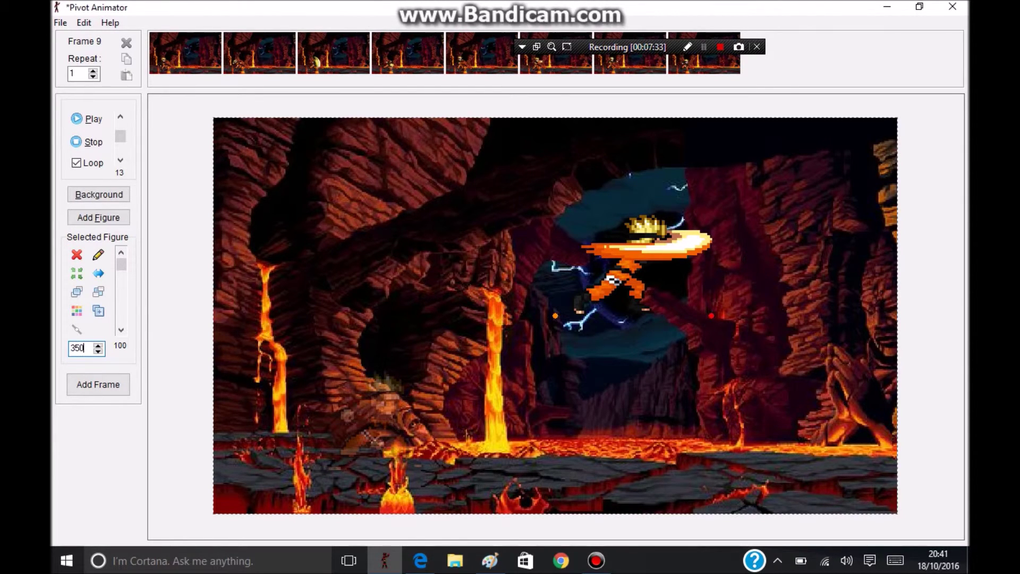
mouse_move(613, 279)
mouse_down()
mouse_move(359, 443)
mouse_move(368, 437)
mouse_up()
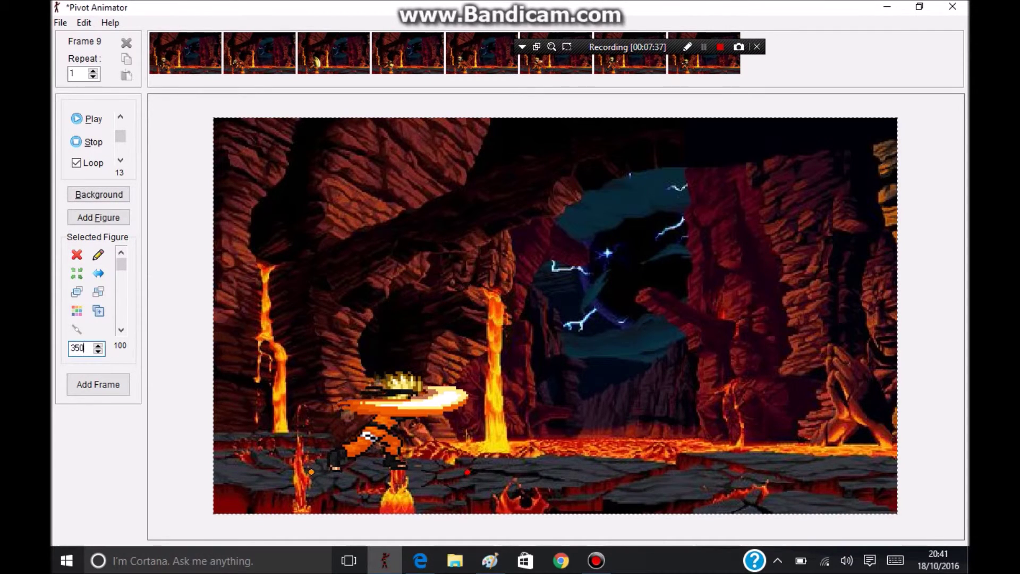
click(97, 385)
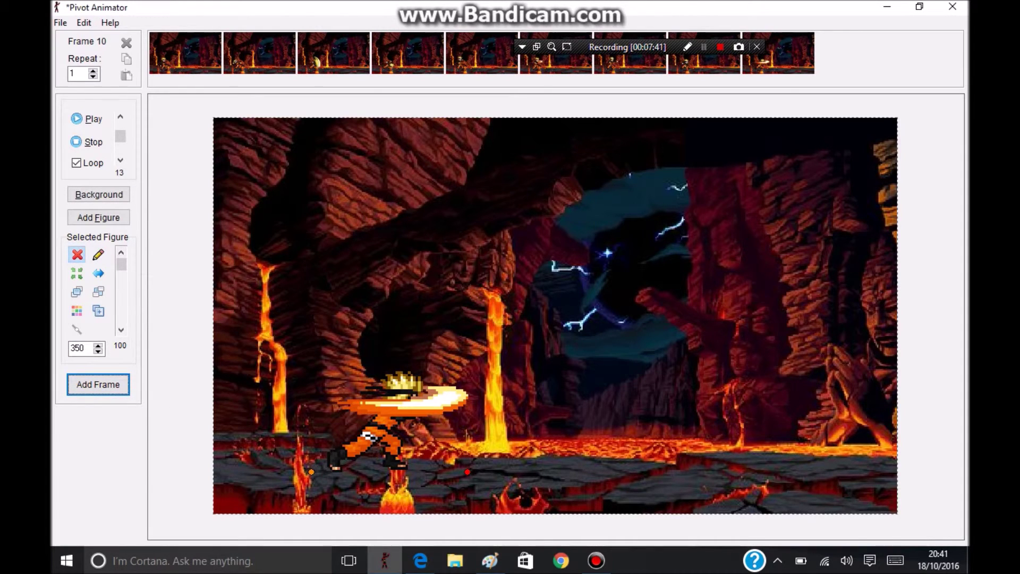
Delete frame 10's carried-over sprite and load 'naruto punch 6'
click(77, 255)
click(60, 22)
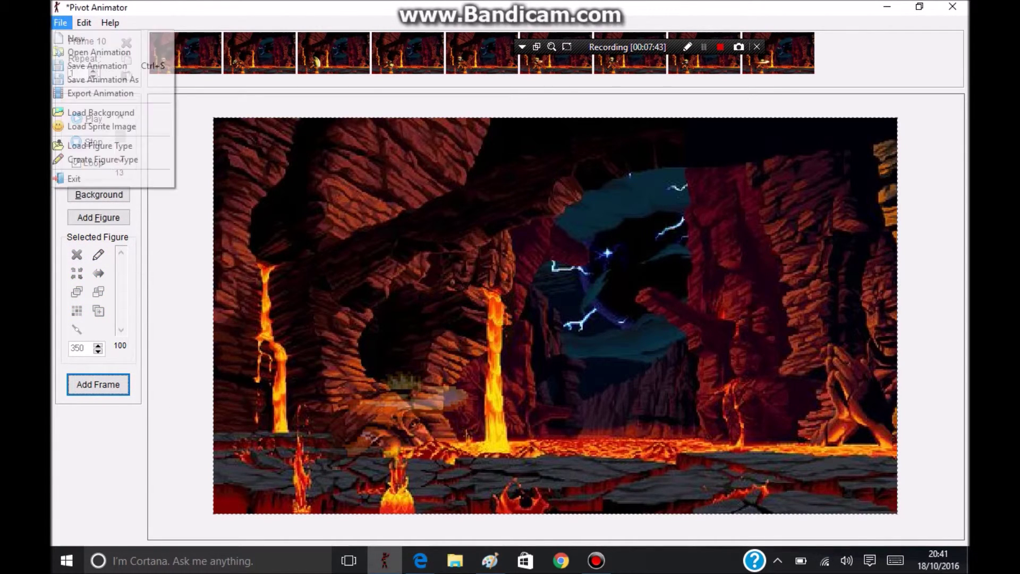
click(103, 126)
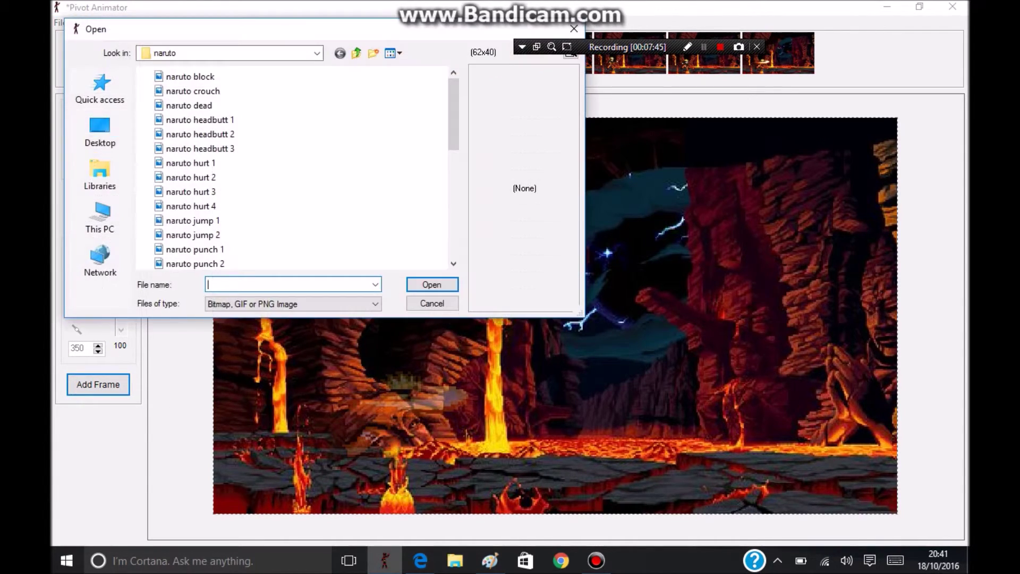
scroll(239, 199, down, 2)
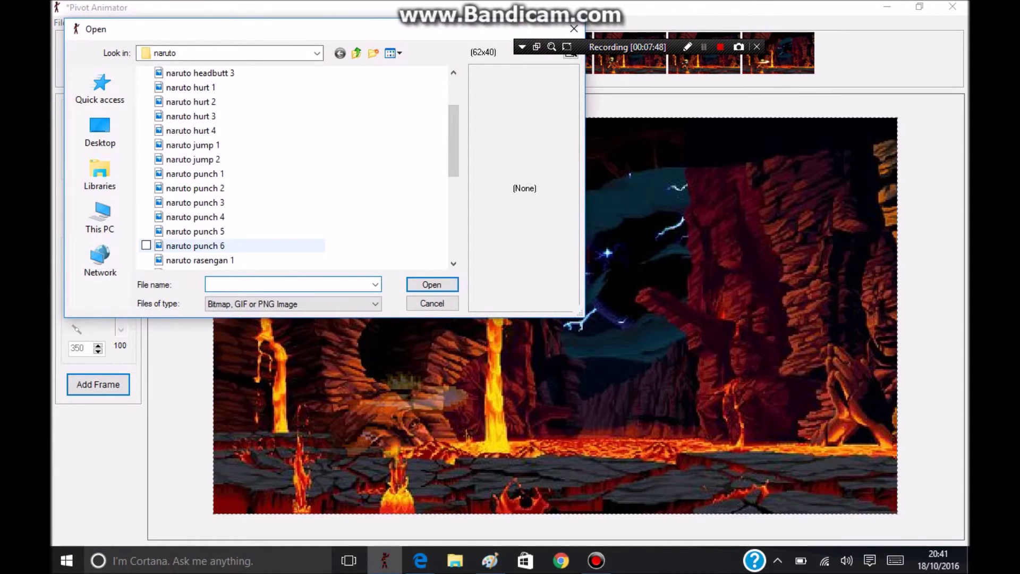
double_click(195, 246)
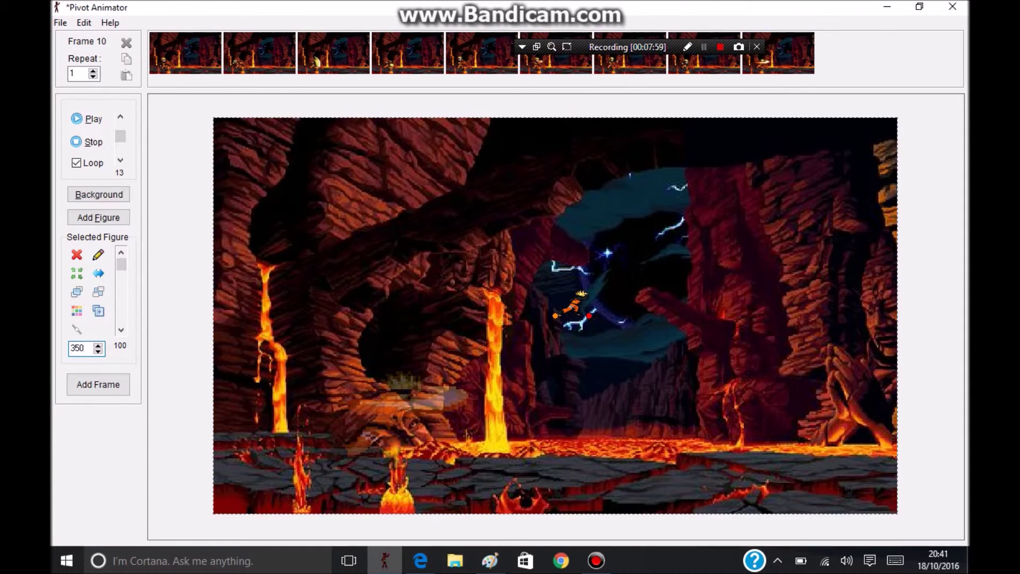
Scale the punch 6 sprite to 350, place it on the floor, and add frame 11
key(Return)
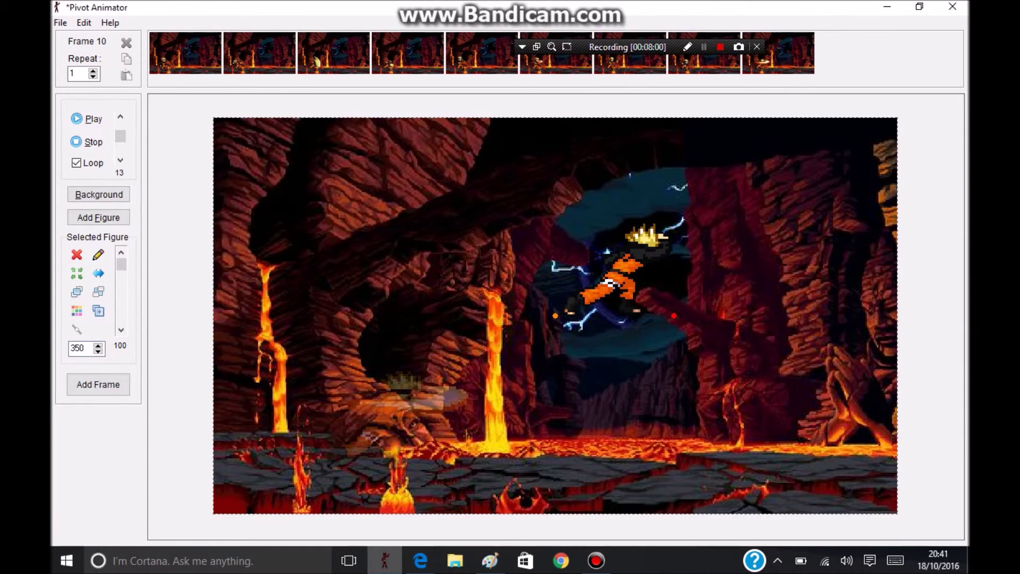
drag(555, 316, 320, 471)
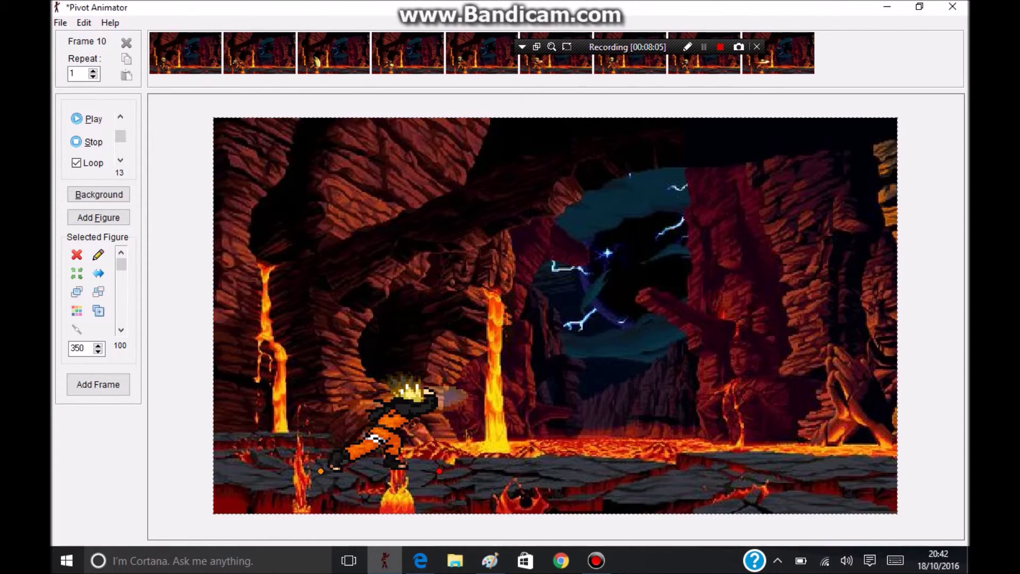
click(97, 384)
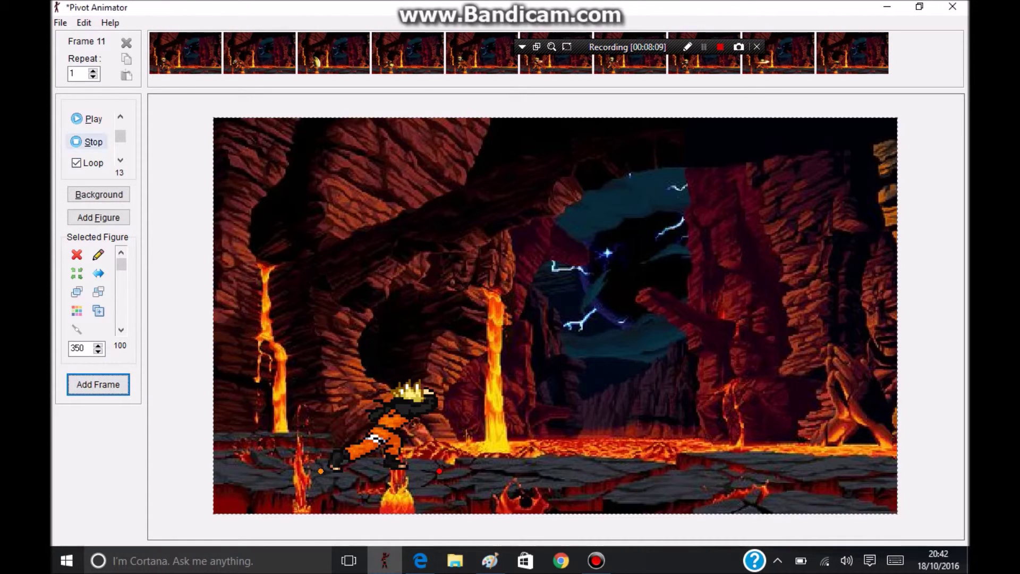
Preview the combo at speed 7, then select the first frame in the timeline
click(86, 119)
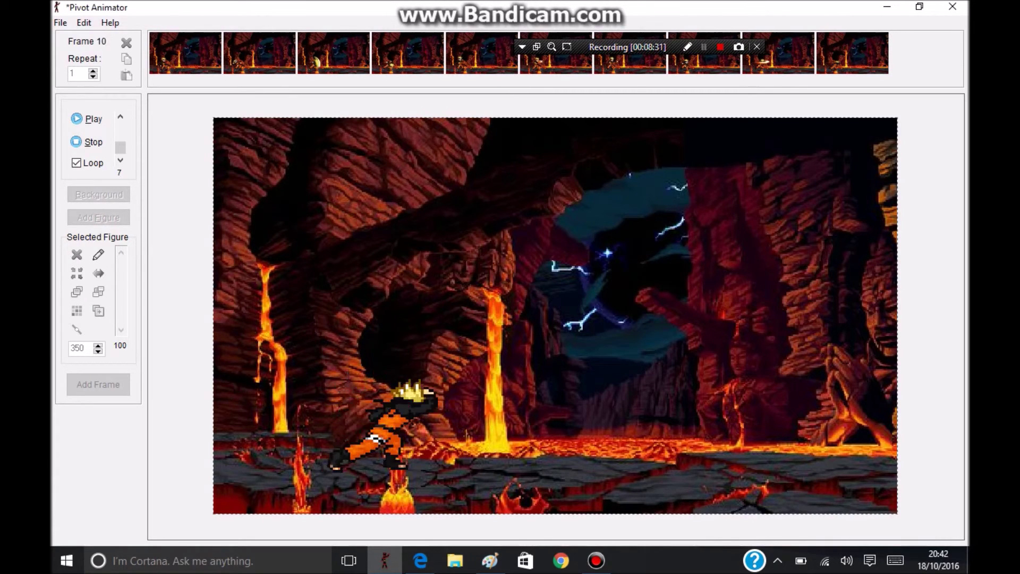
click(90, 142)
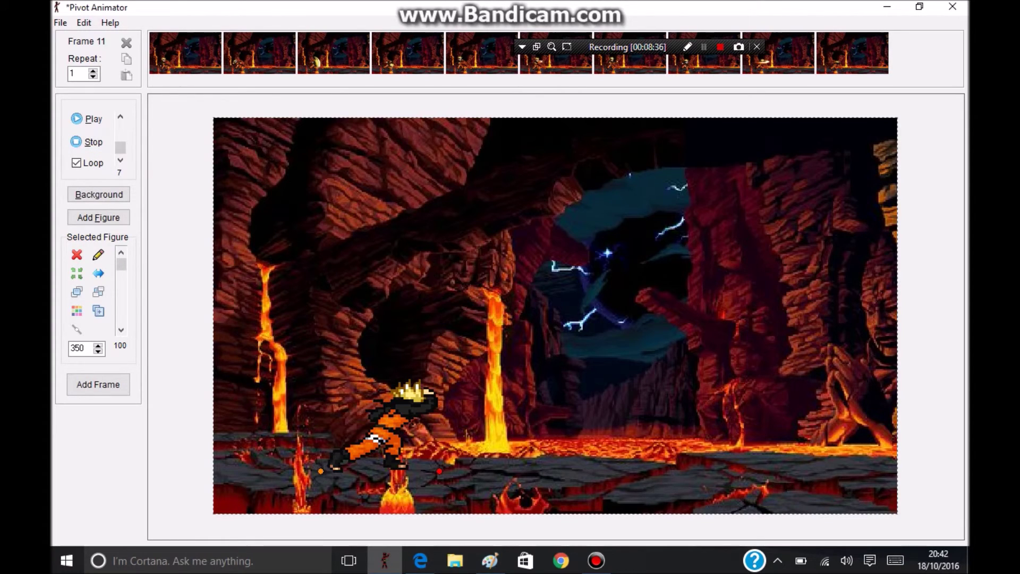
click(185, 54)
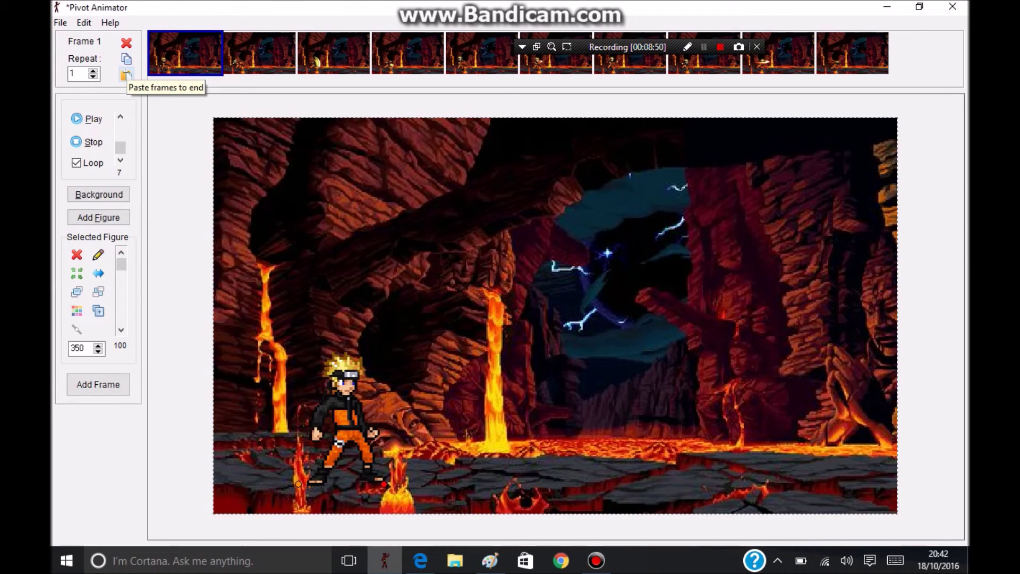
Paste the copied first frame at the timeline's end and play the animation looping
click(127, 76)
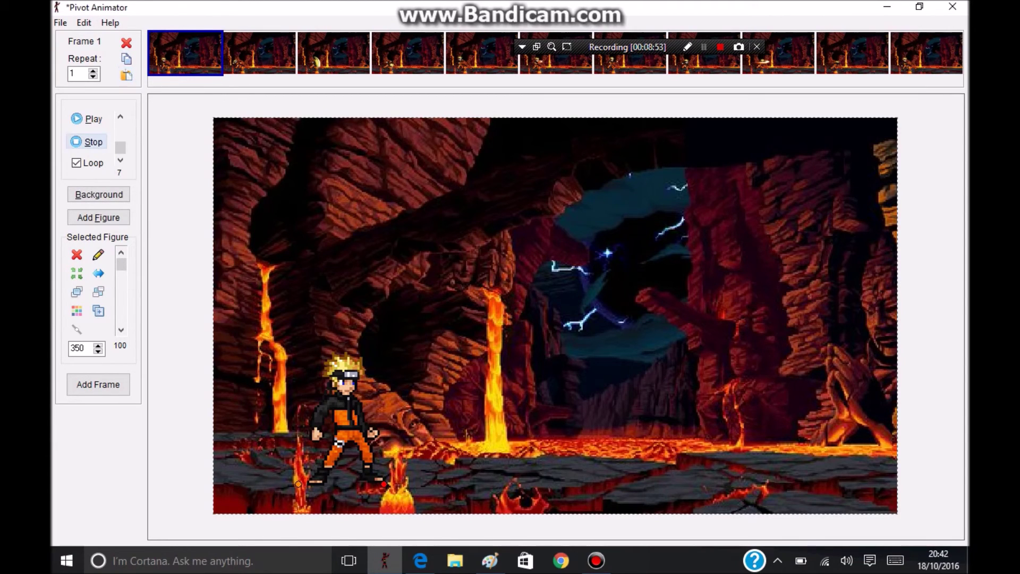
click(87, 118)
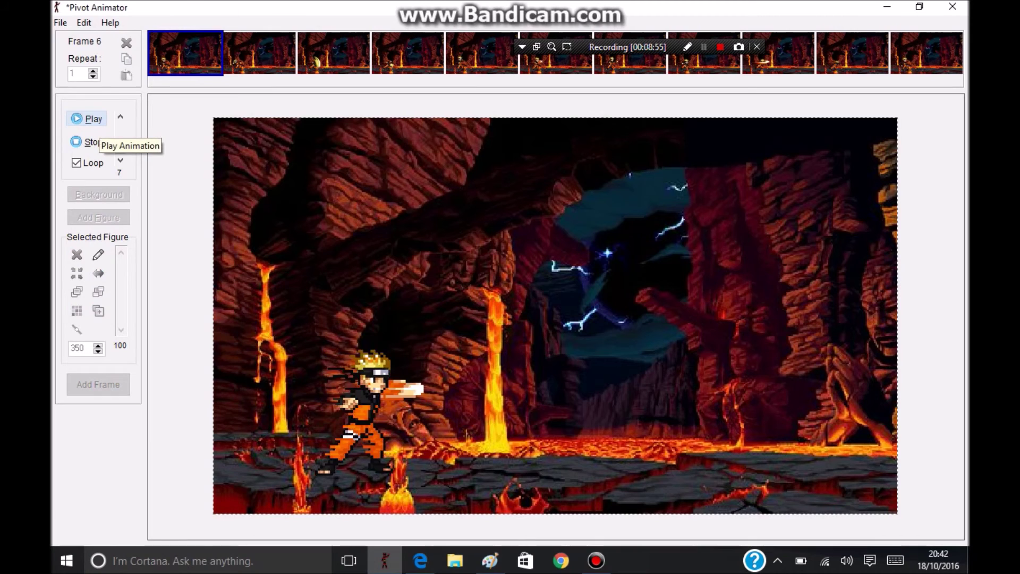